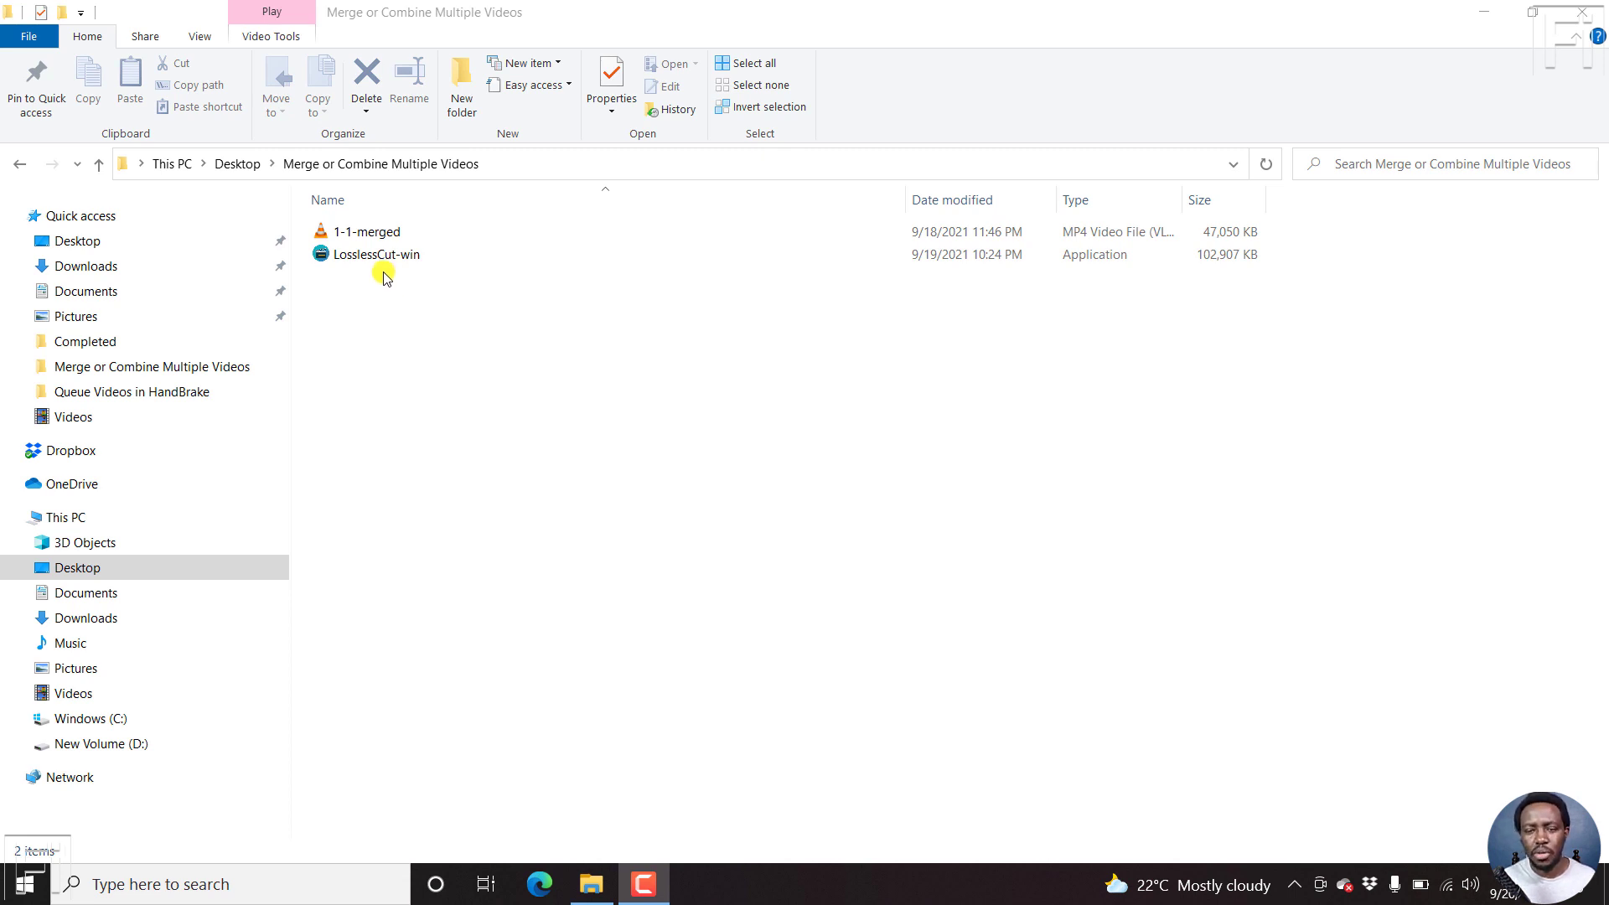
Step: Launch LosslessCut, place it beside the Explorer file list, and drop the 1-1-merged video onto it
double_click(356, 252)
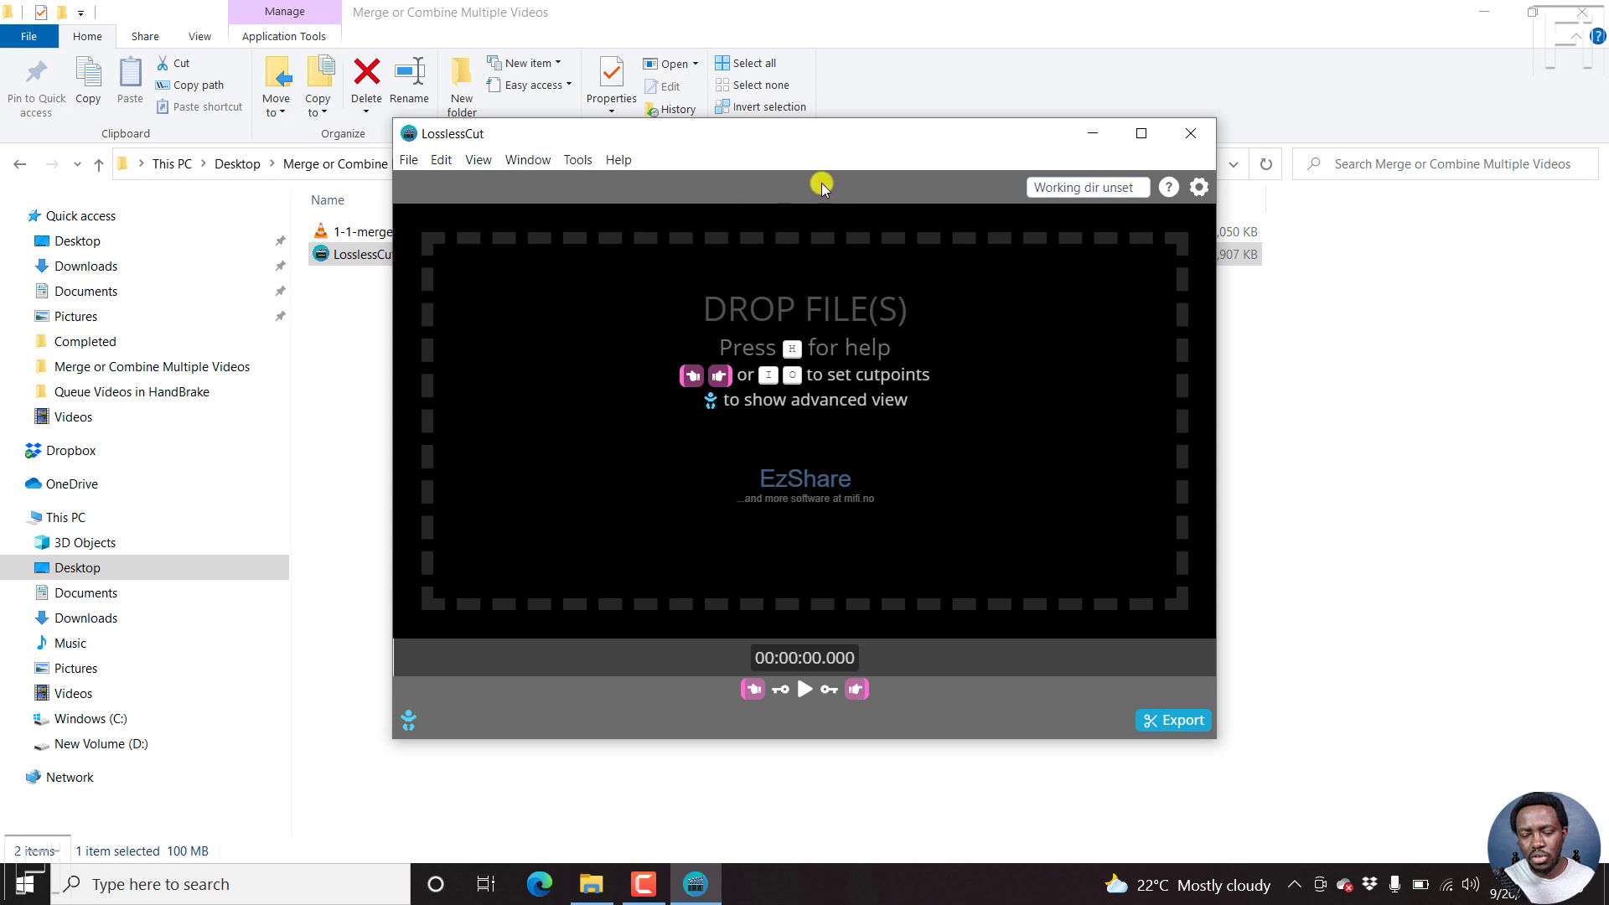
drag(675, 133, 931, 156)
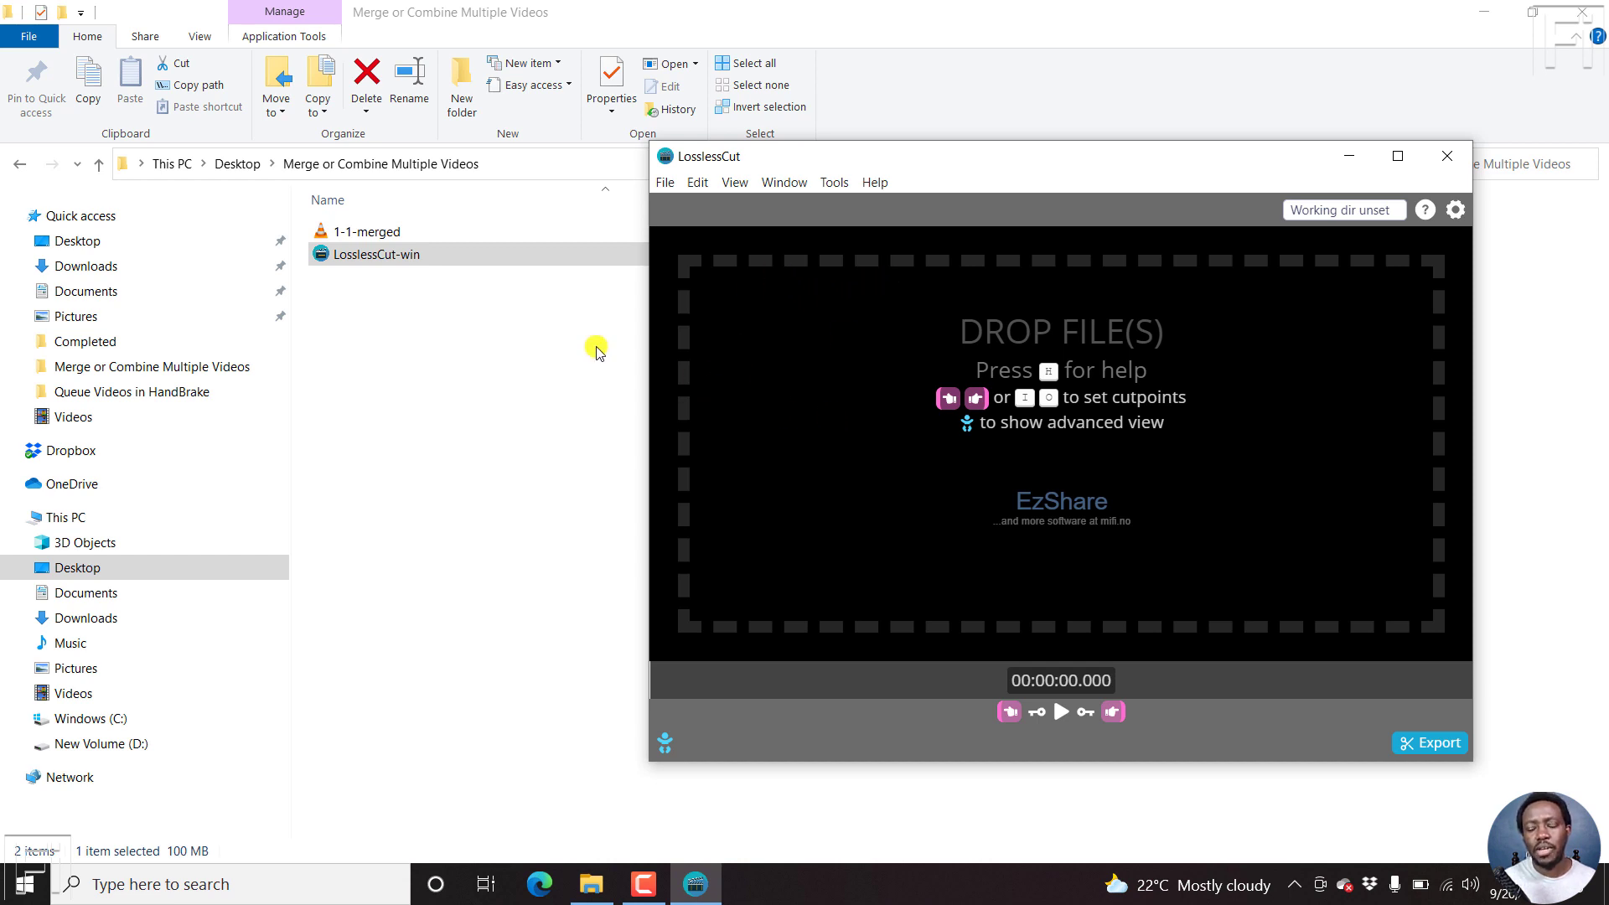
drag(375, 236, 822, 348)
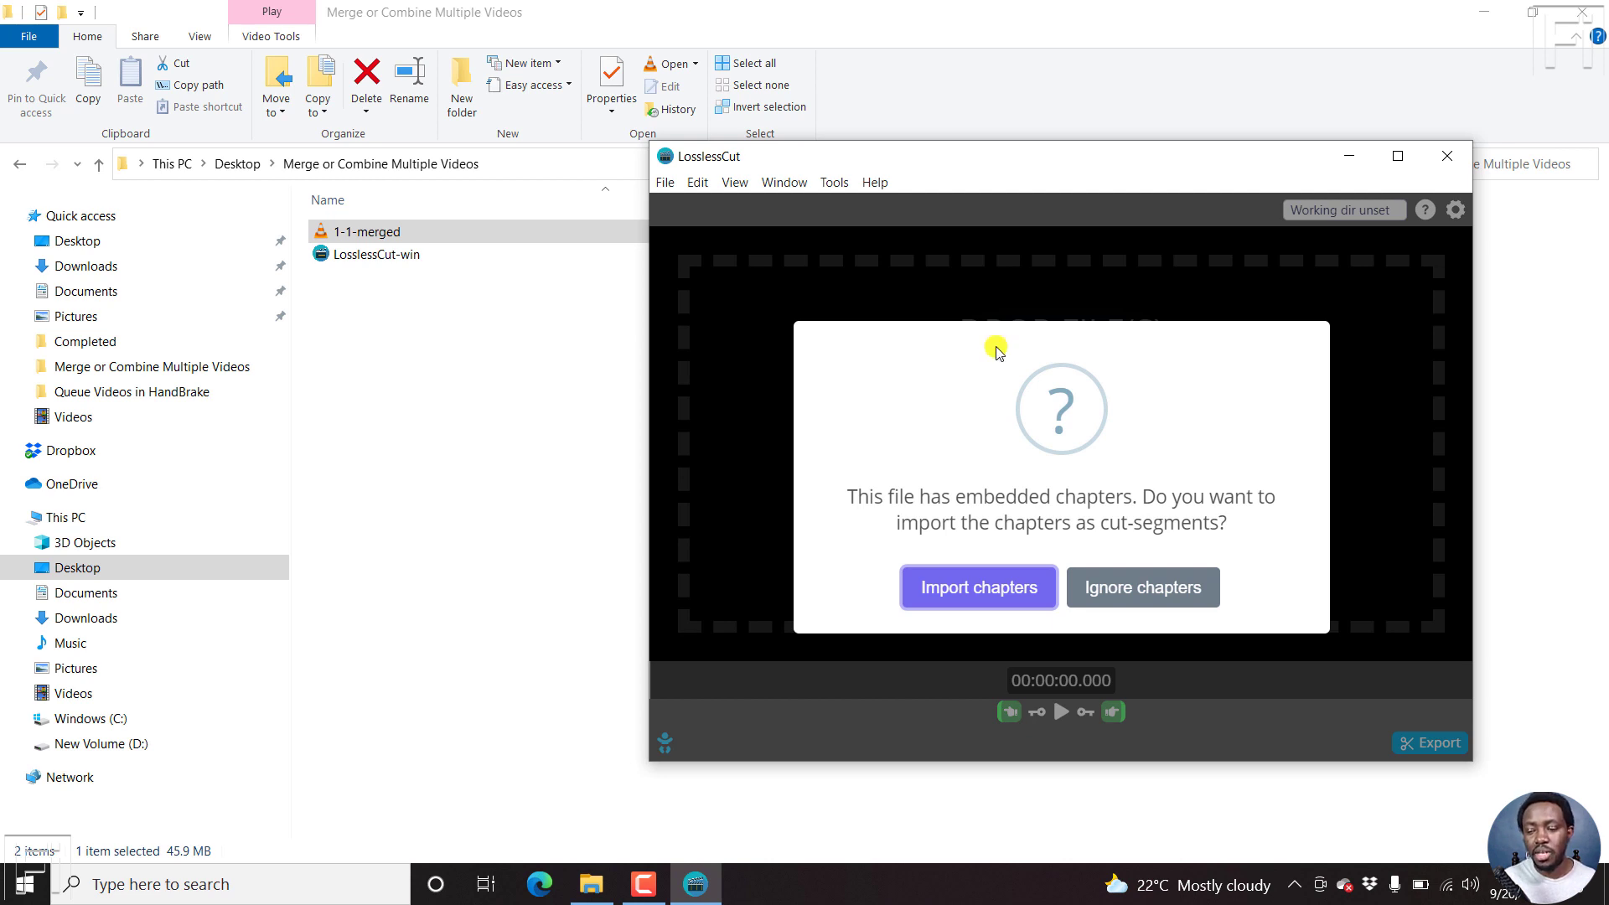
Step: Load 1-1-merged.mp4 without its chapters and maximize the LosslessCut window
click(1153, 590)
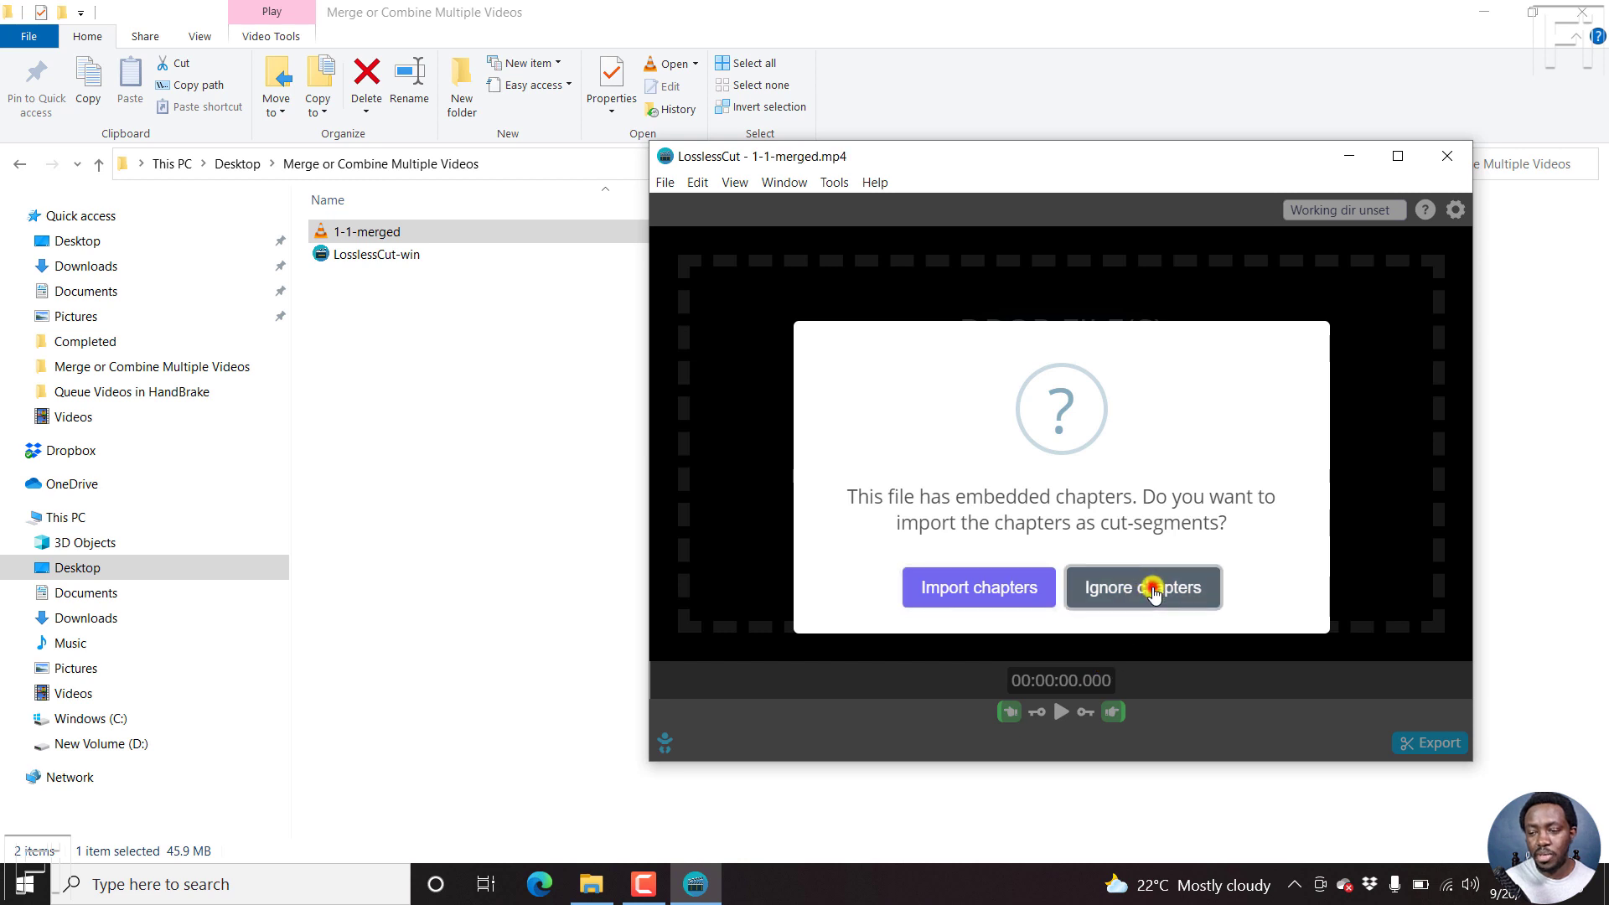
click(1397, 156)
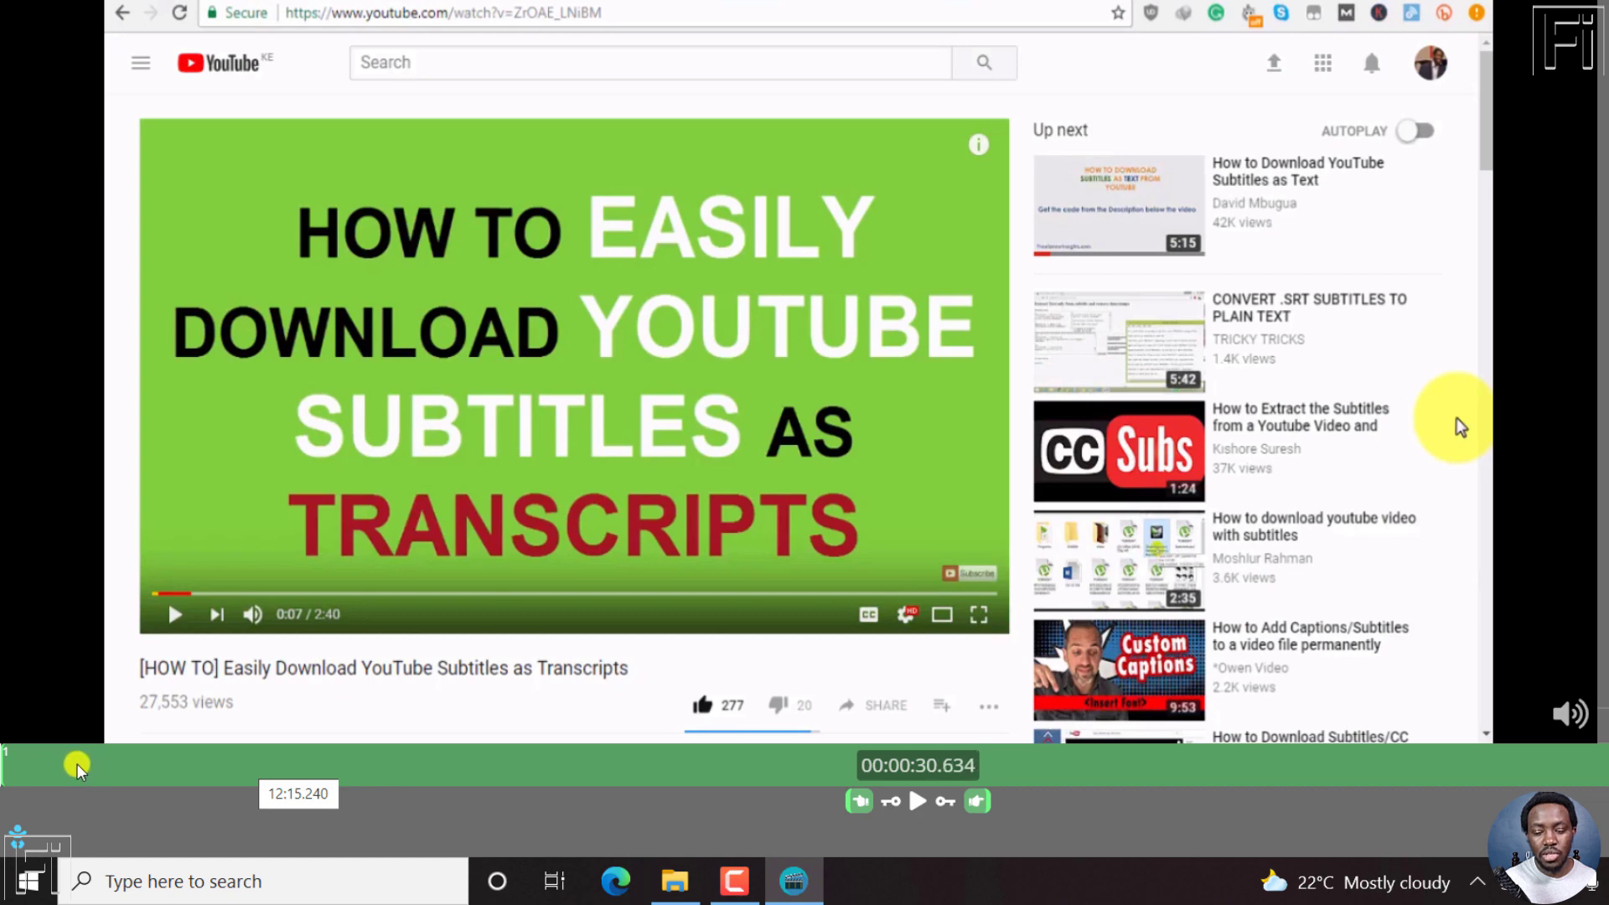
Step: Set the first segment's cut start to 00:00:31.405 and cut end to 00:02:04.455
click(80, 765)
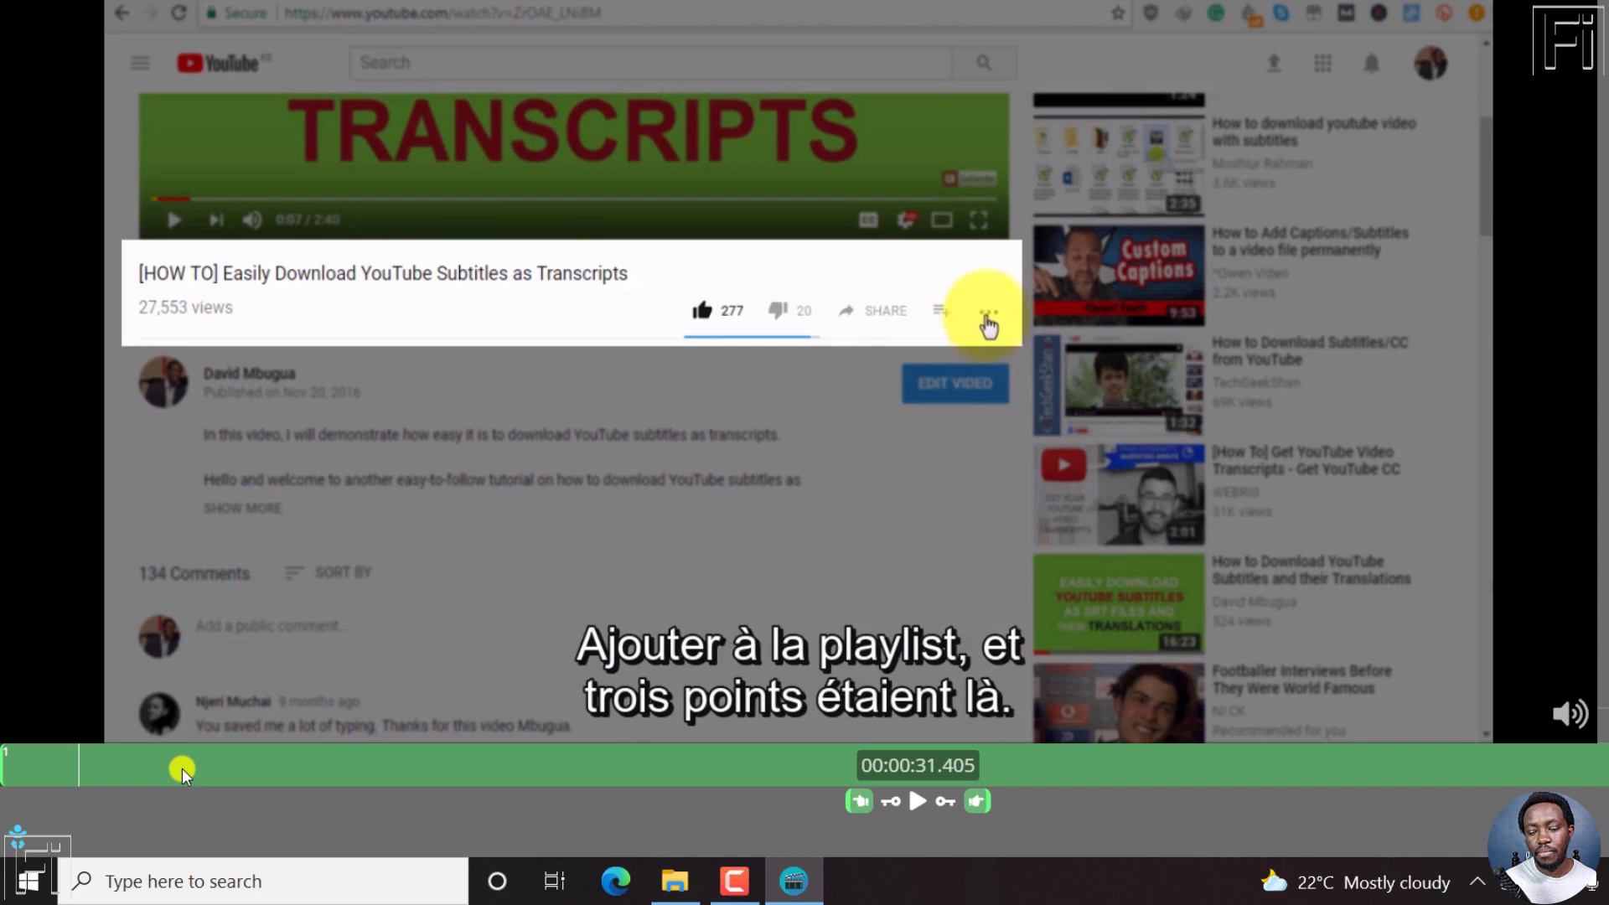
click(860, 802)
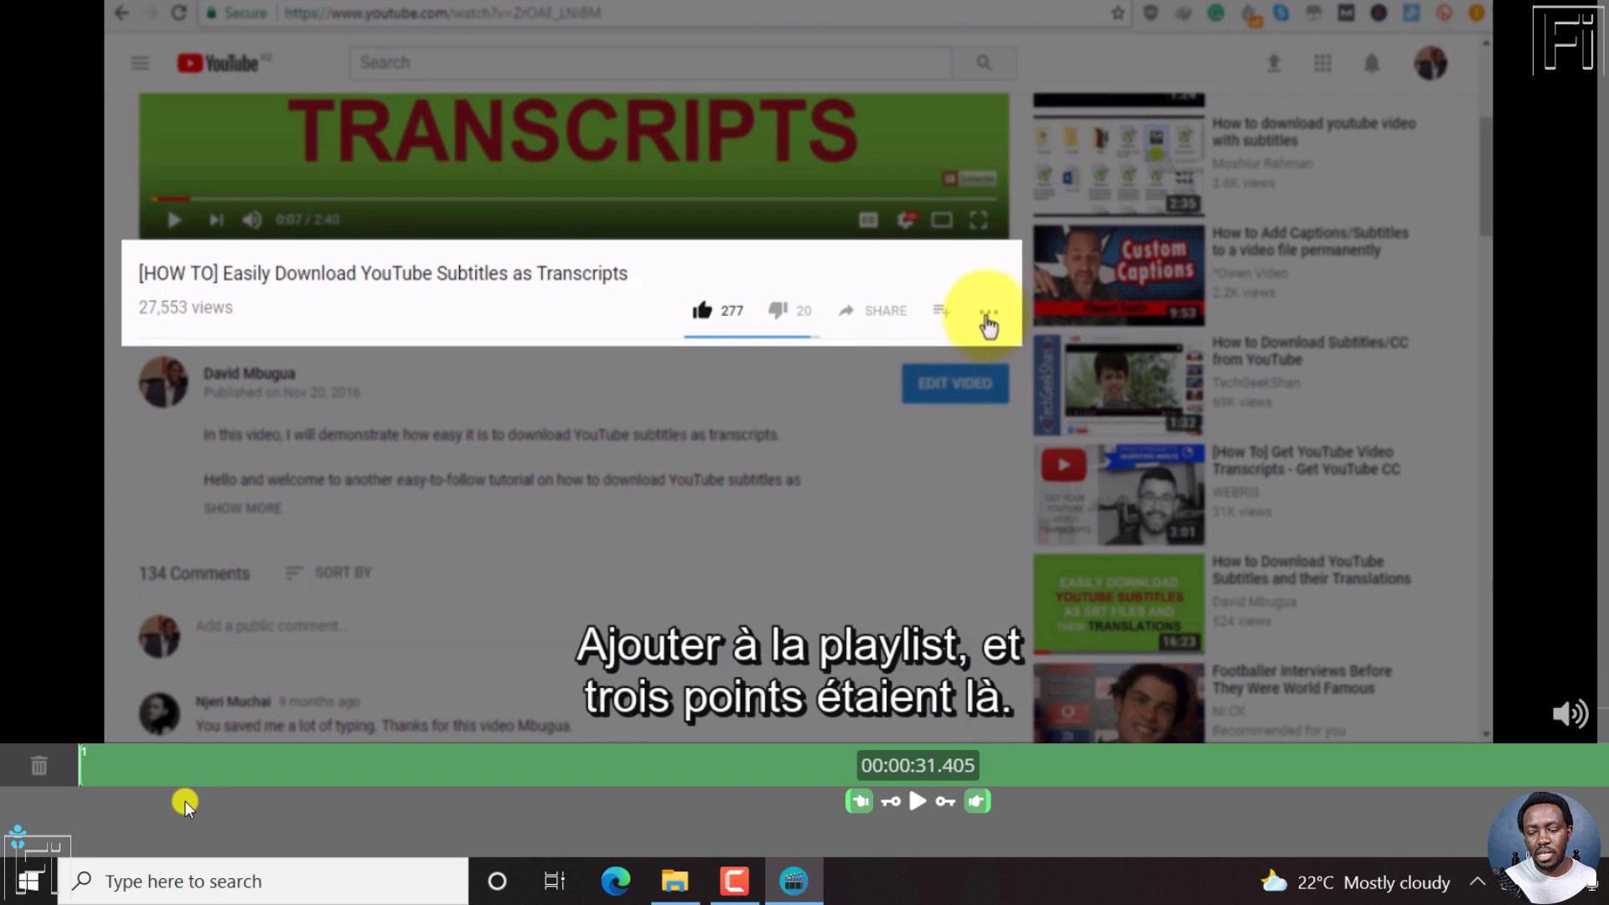
click(312, 771)
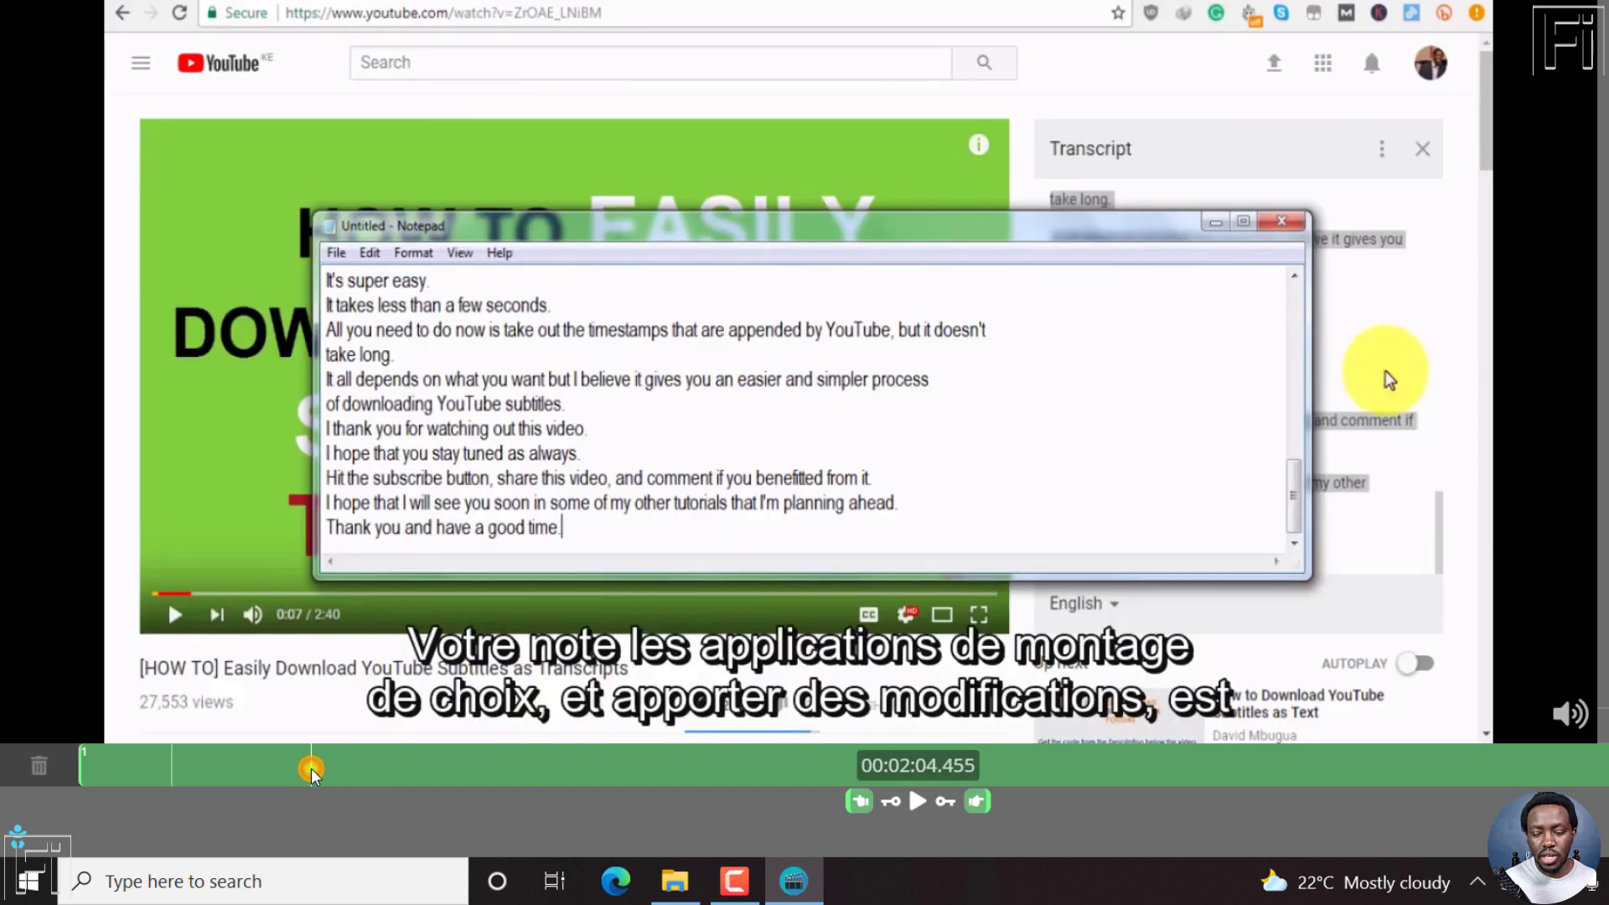
click(979, 803)
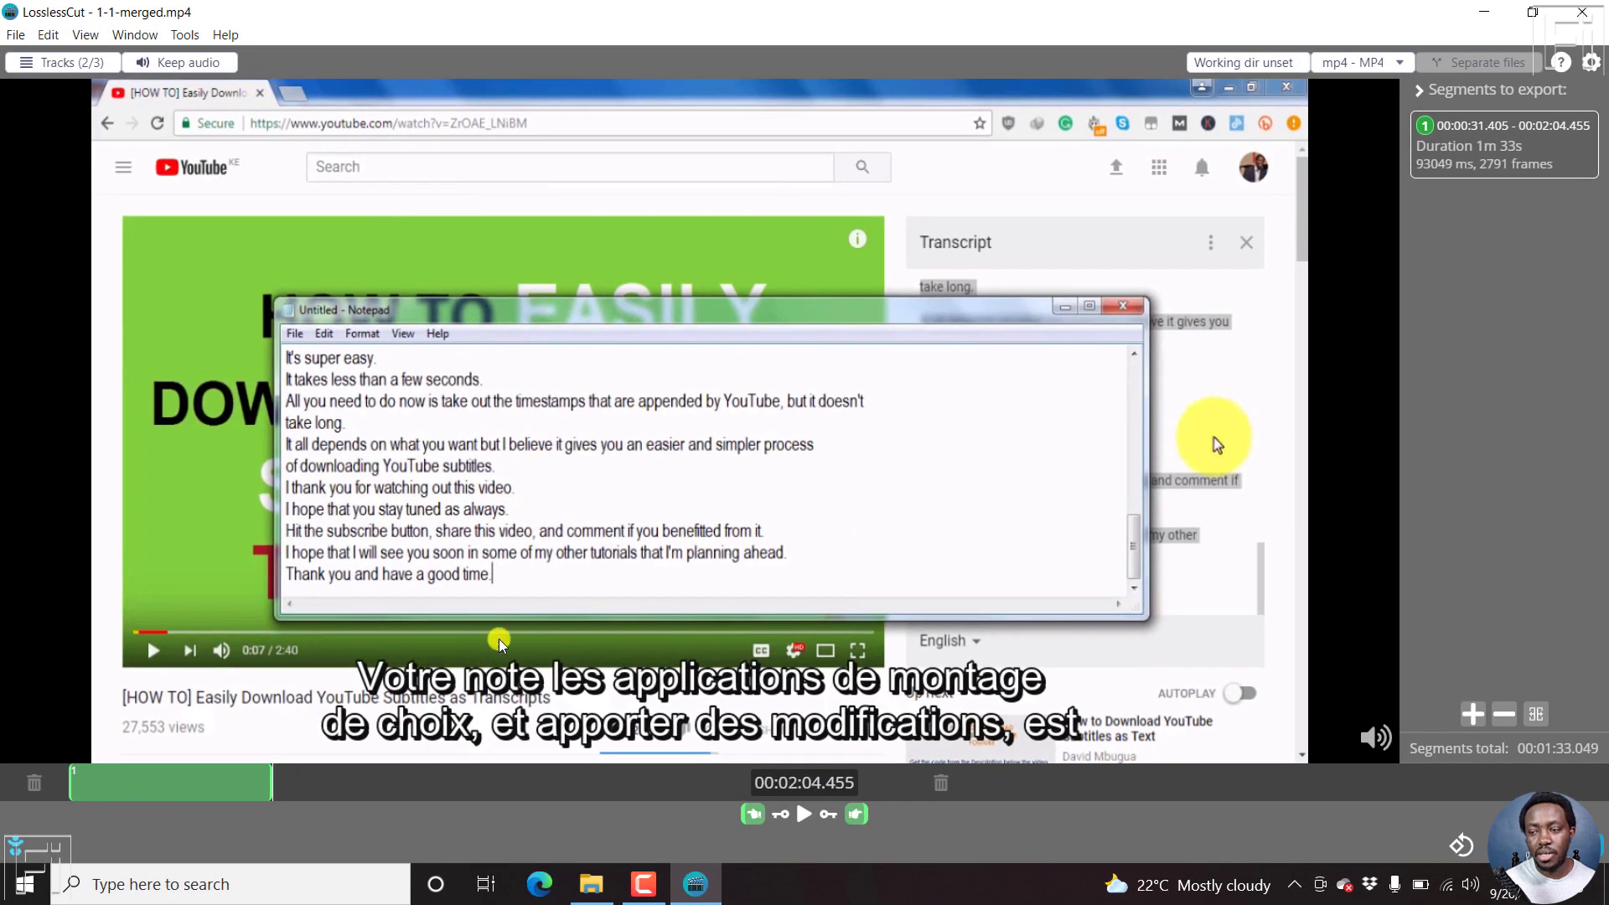
Step: Add a second segment from 00:03:31.370 to 00:05:39.660
click(465, 785)
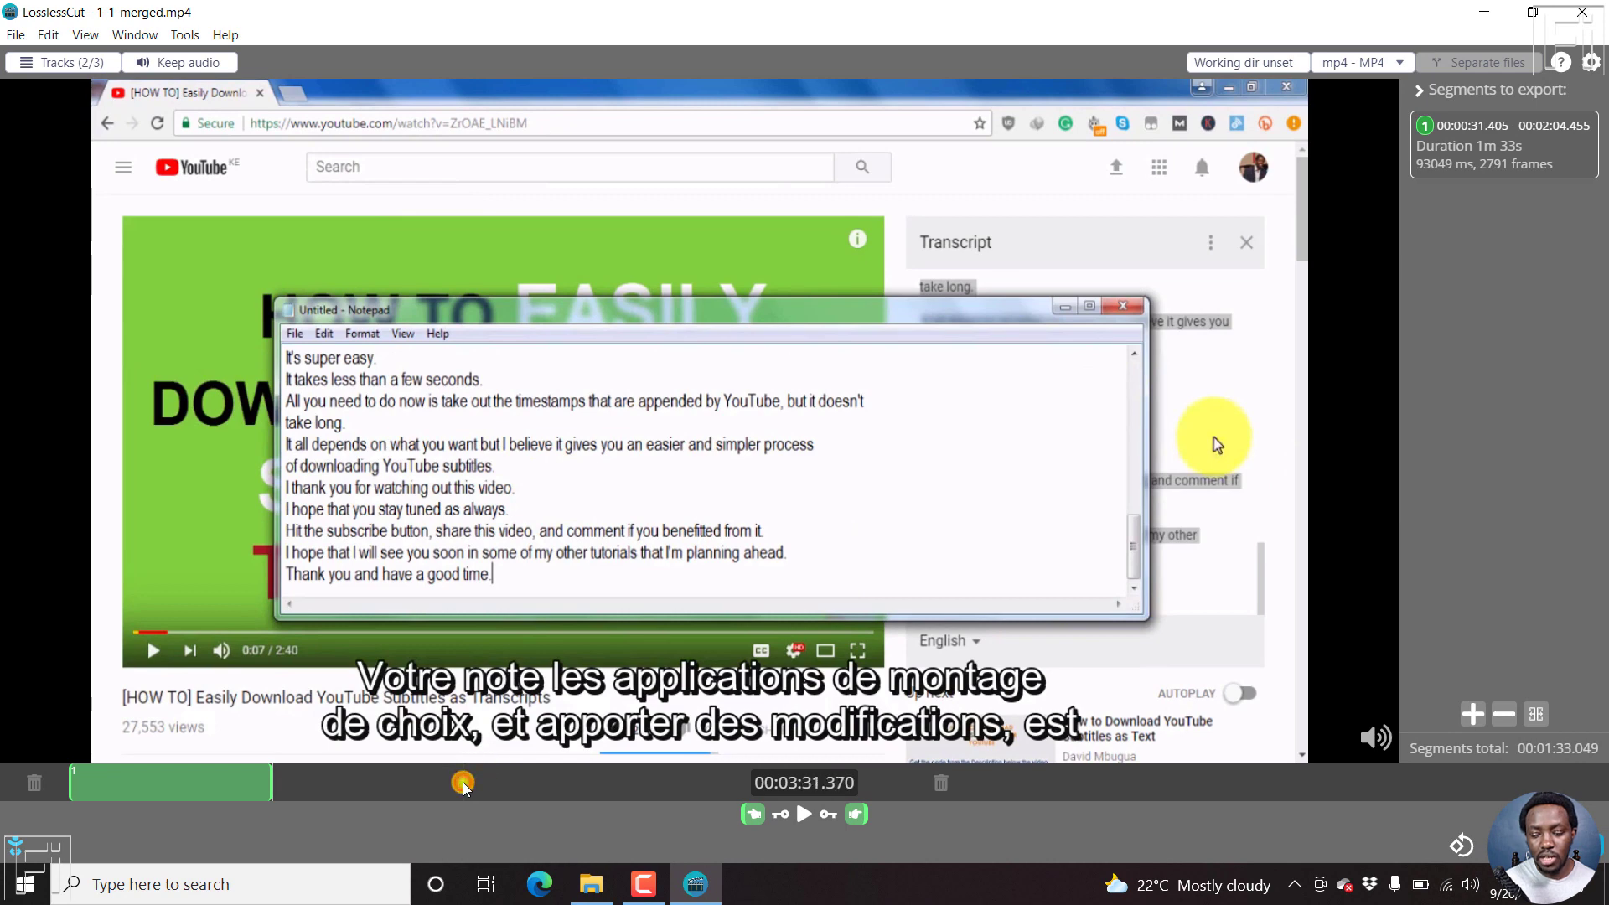
click(752, 816)
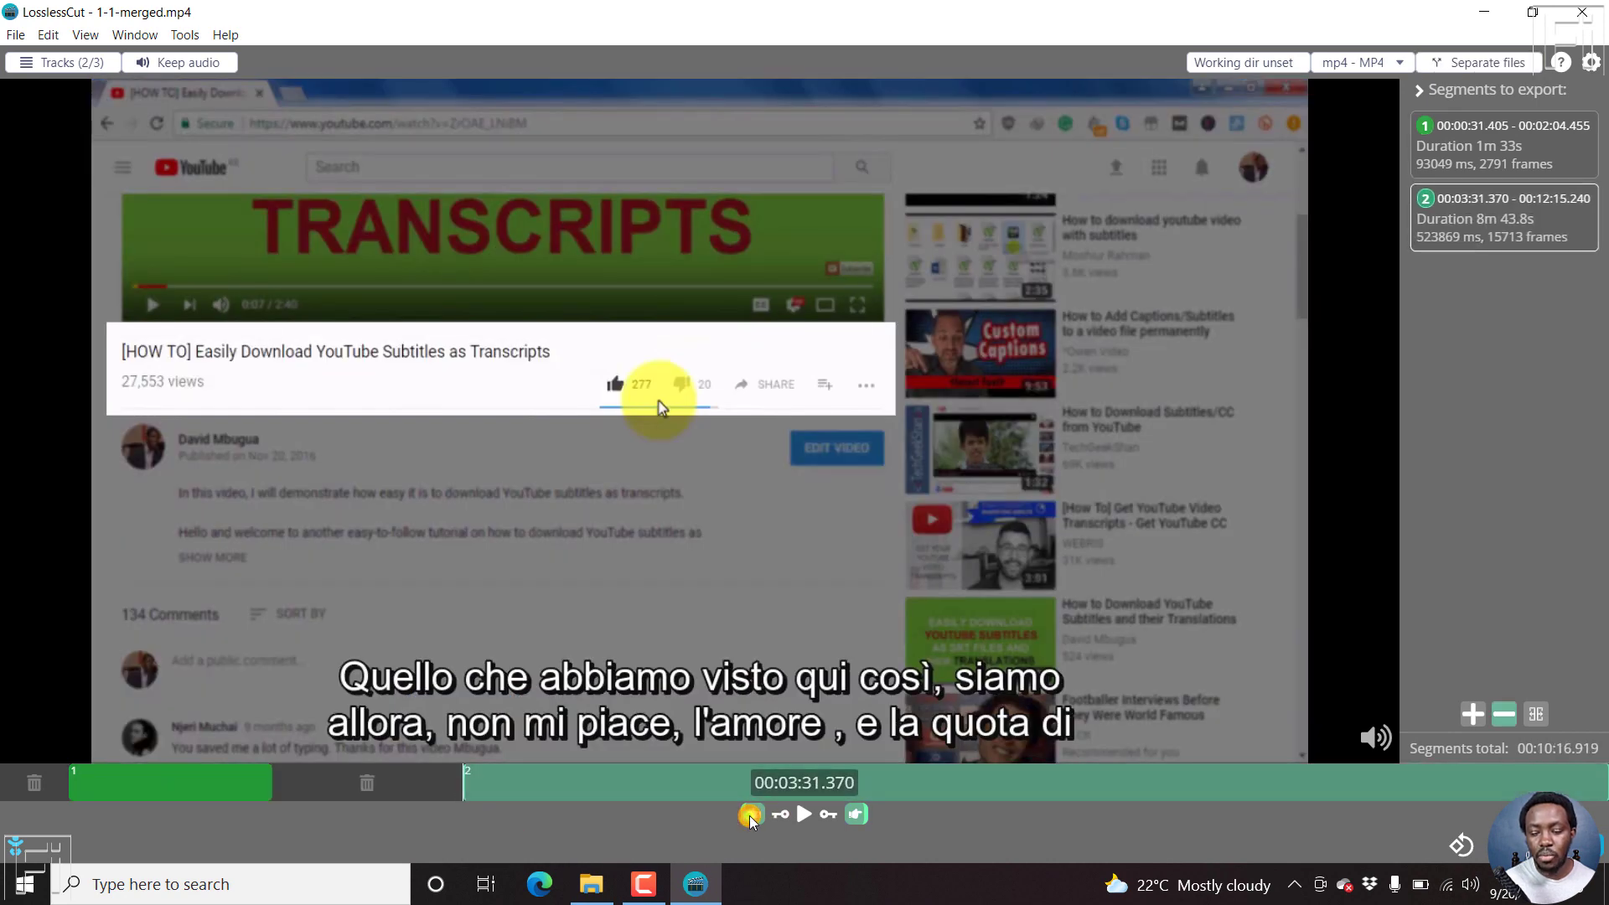
click(746, 783)
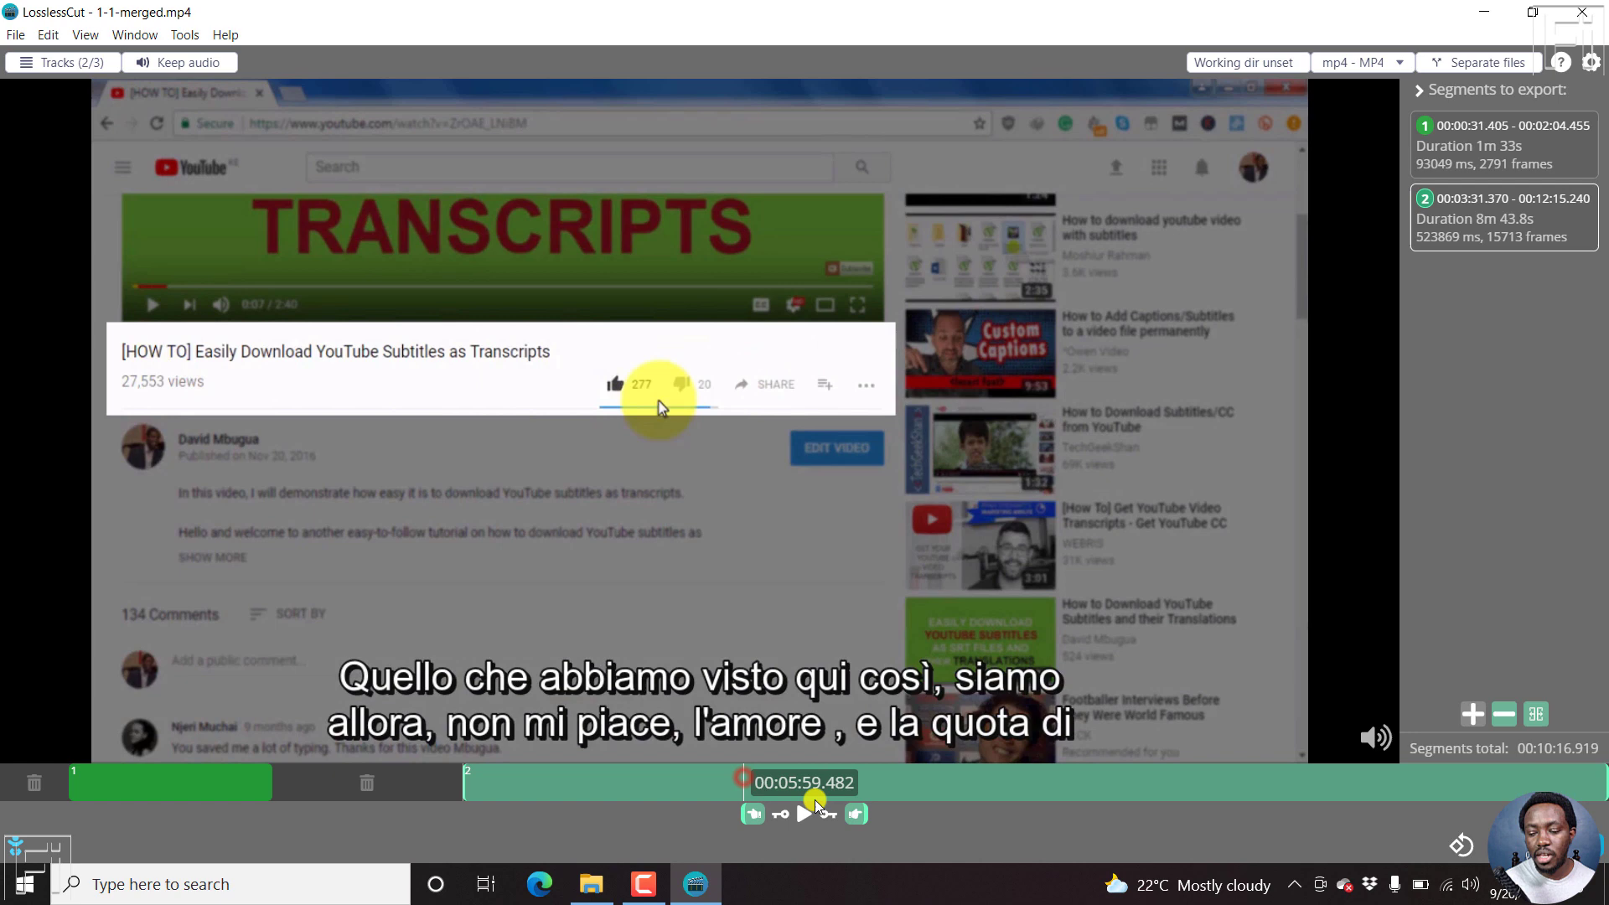
click(863, 815)
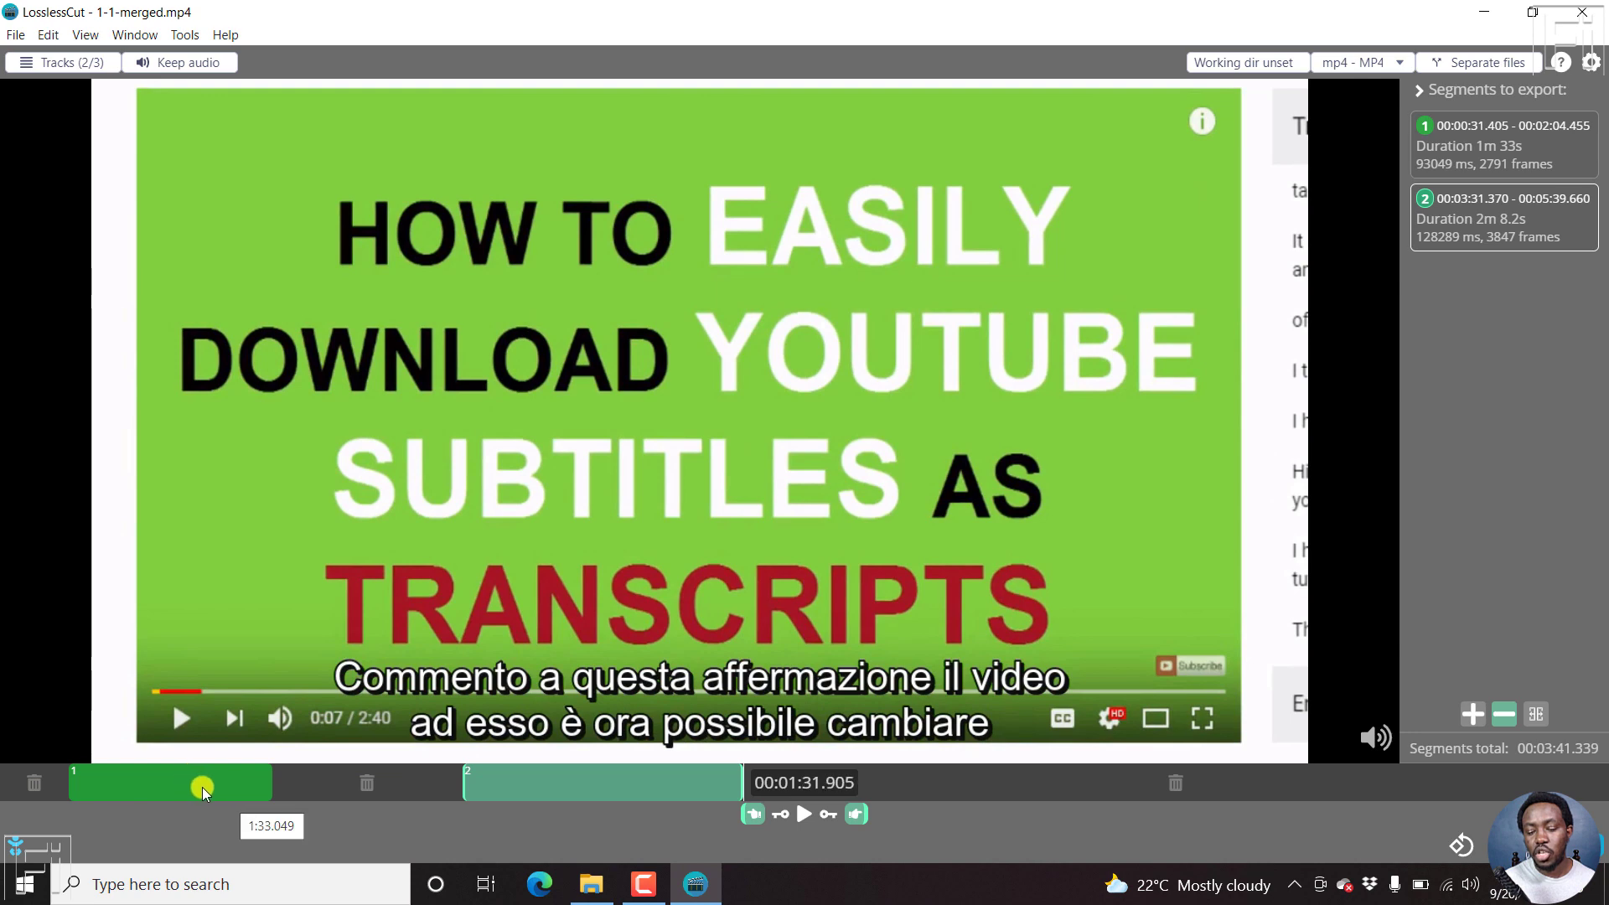
Step: Add a third segment from 00:06:54.706 to 00:09:21.766
click(908, 784)
click(752, 815)
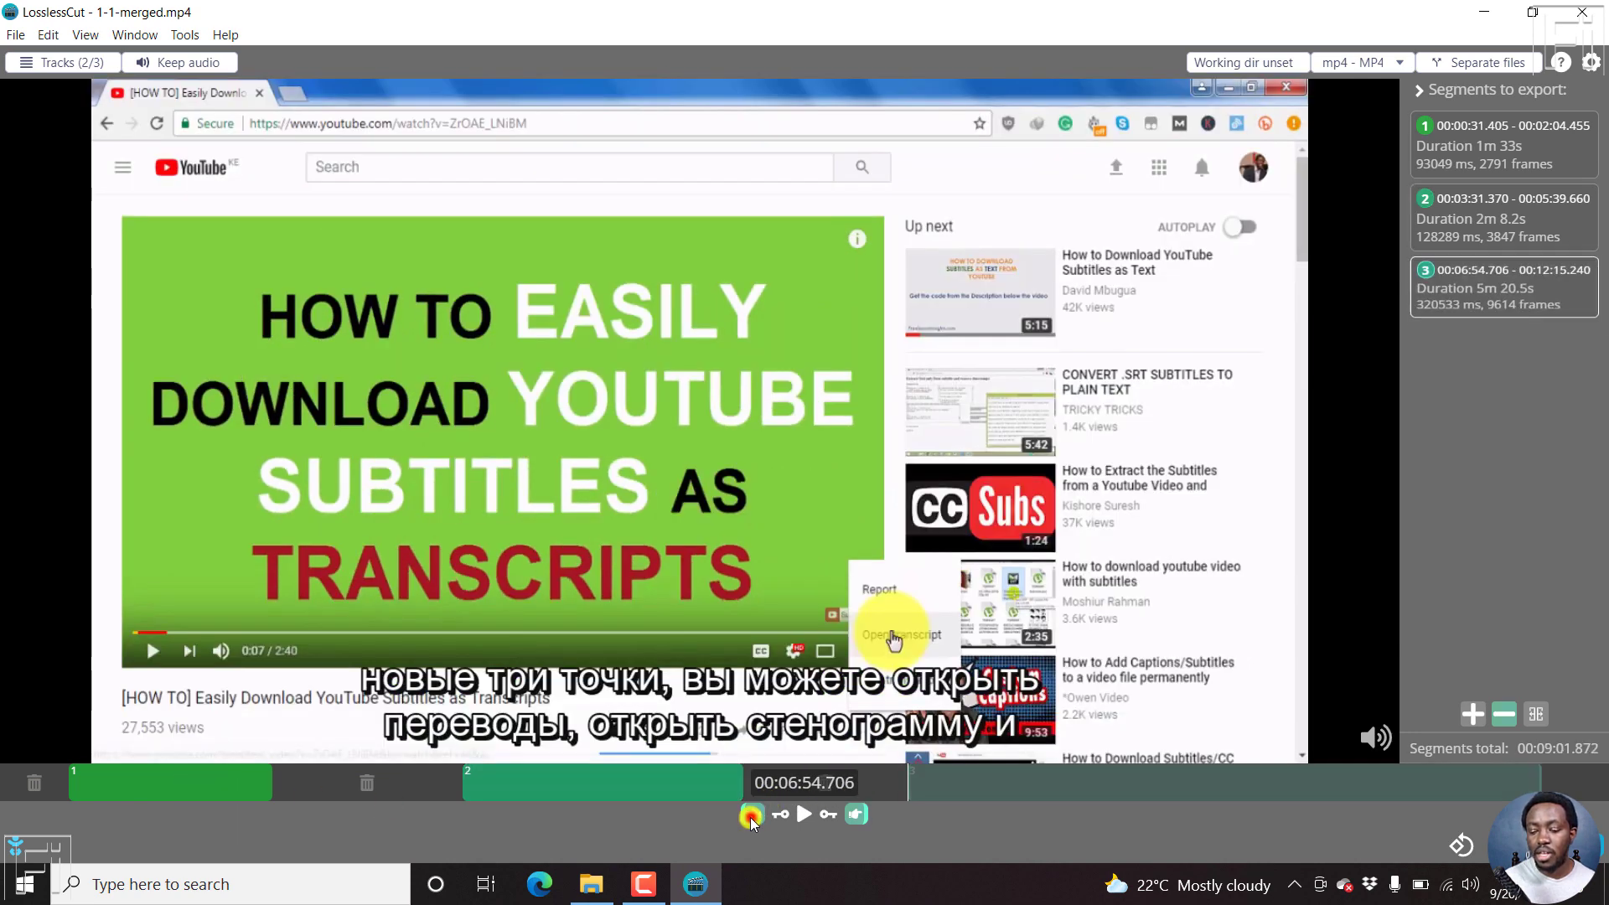
click(1230, 778)
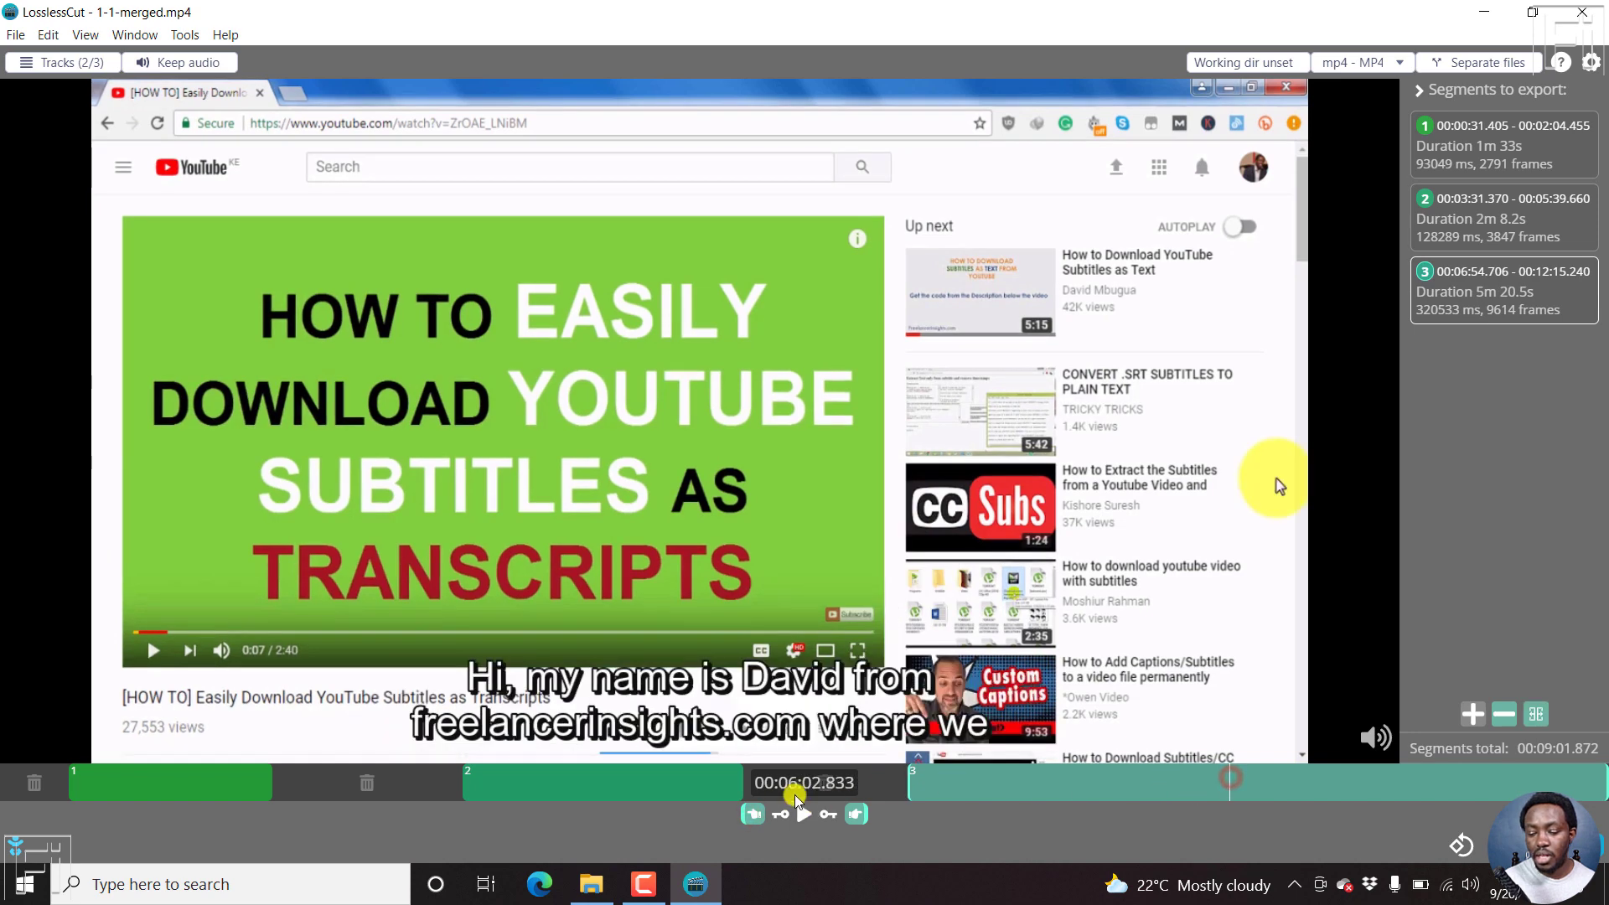
click(856, 813)
Step: Add a fourth segment from 00:10:16.909 to 00:12:02.227
click(1351, 779)
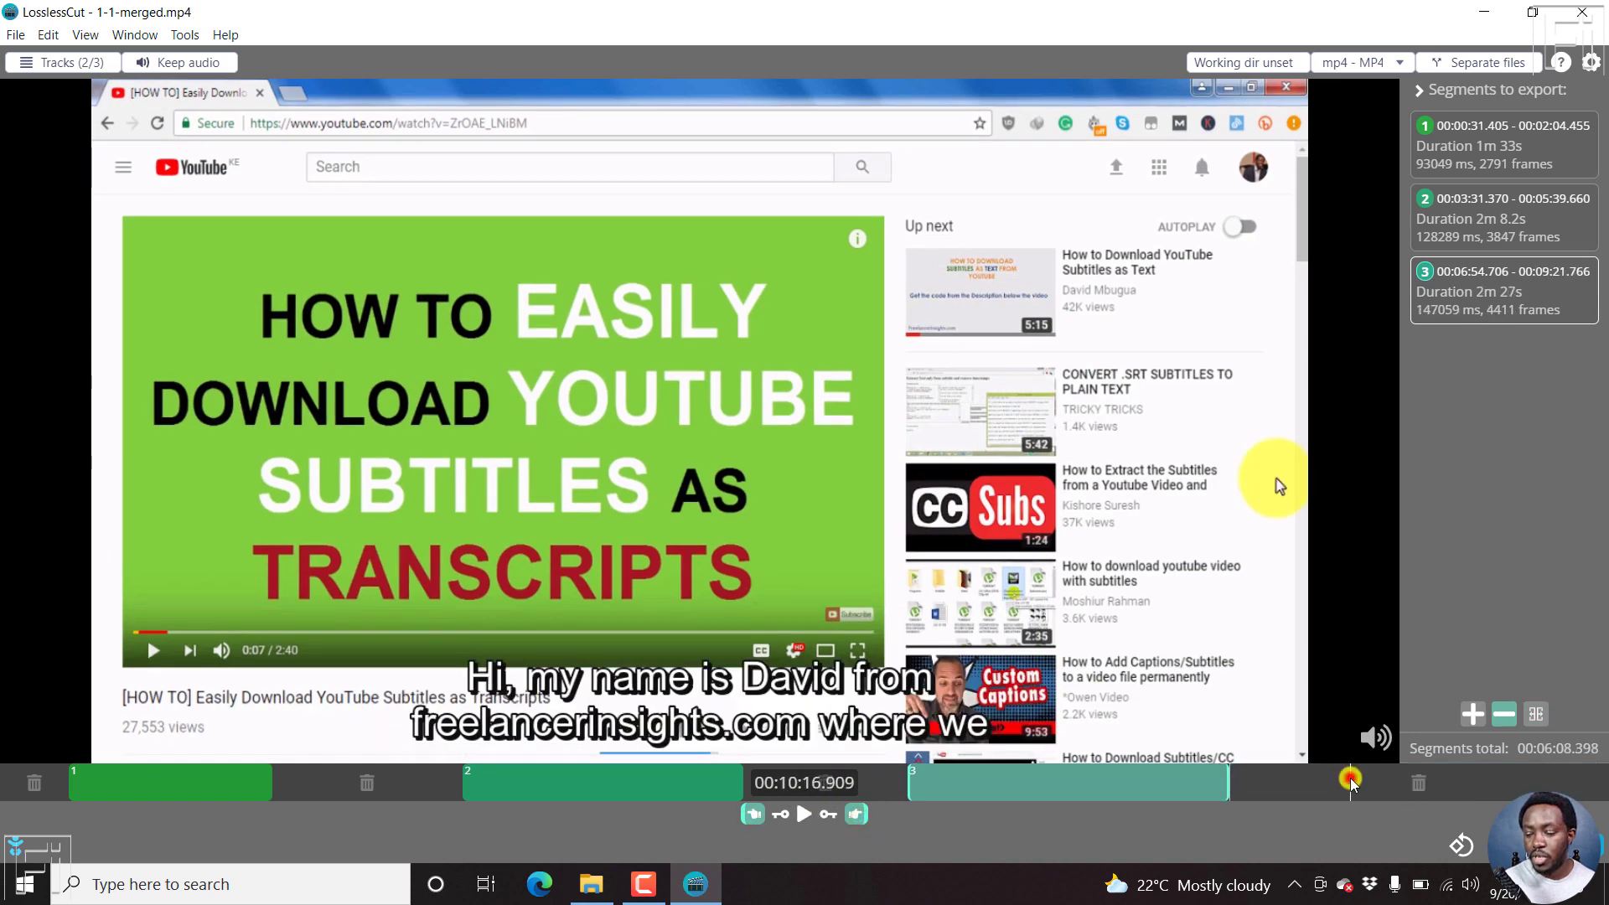
click(753, 814)
drag(1454, 781, 1580, 783)
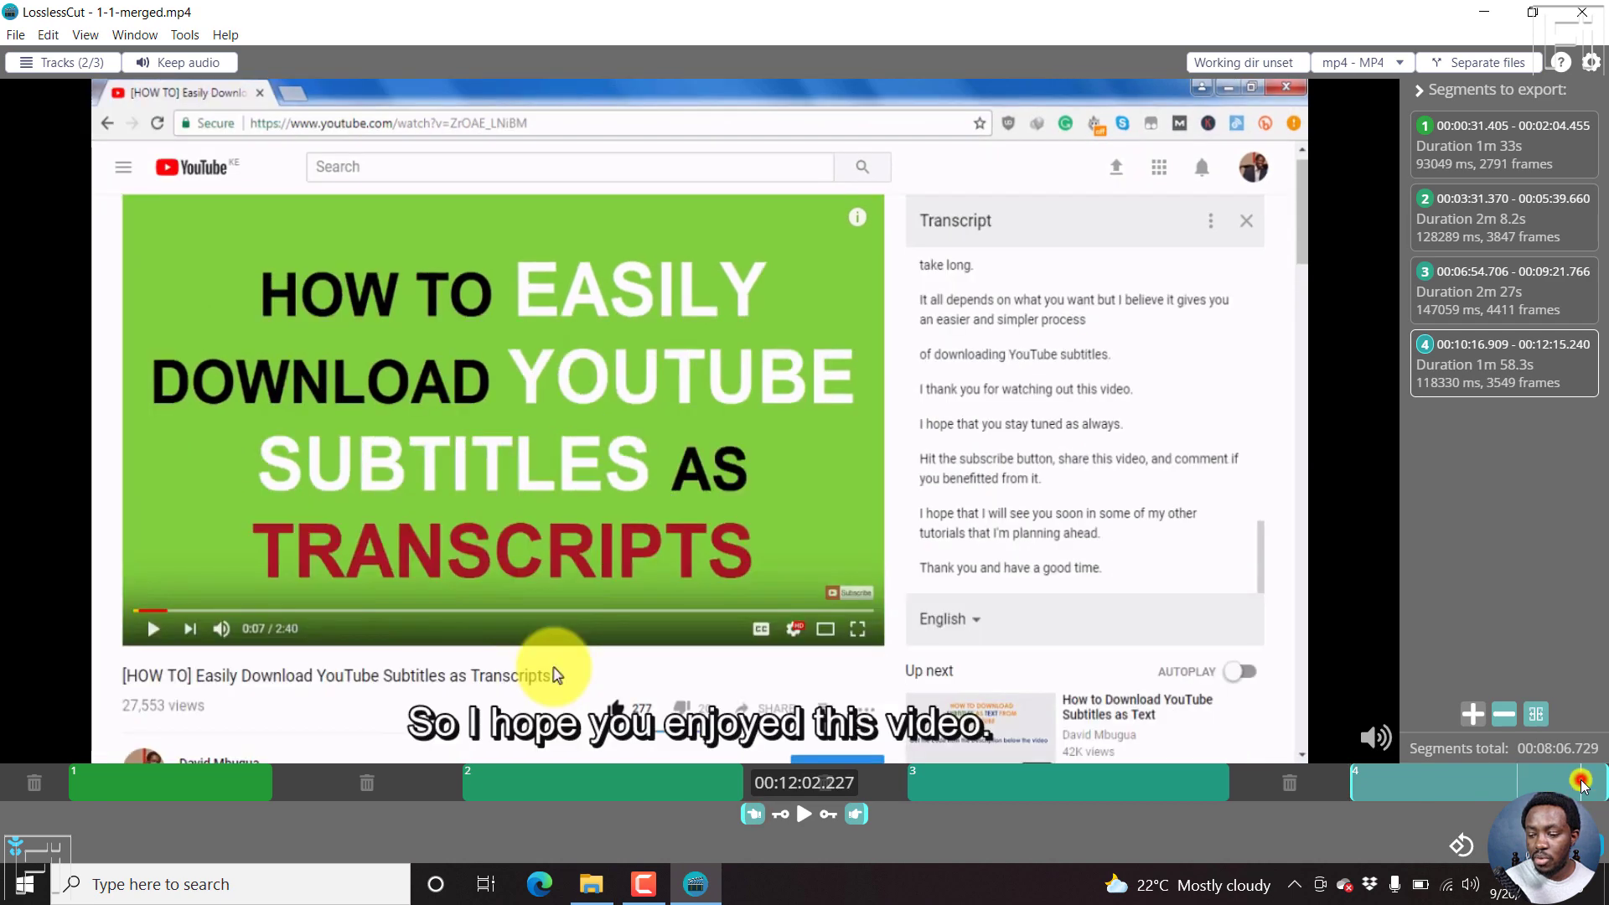
click(853, 818)
Step: Preview moments inside the first, second and third segments on the timeline
drag(216, 795, 1580, 783)
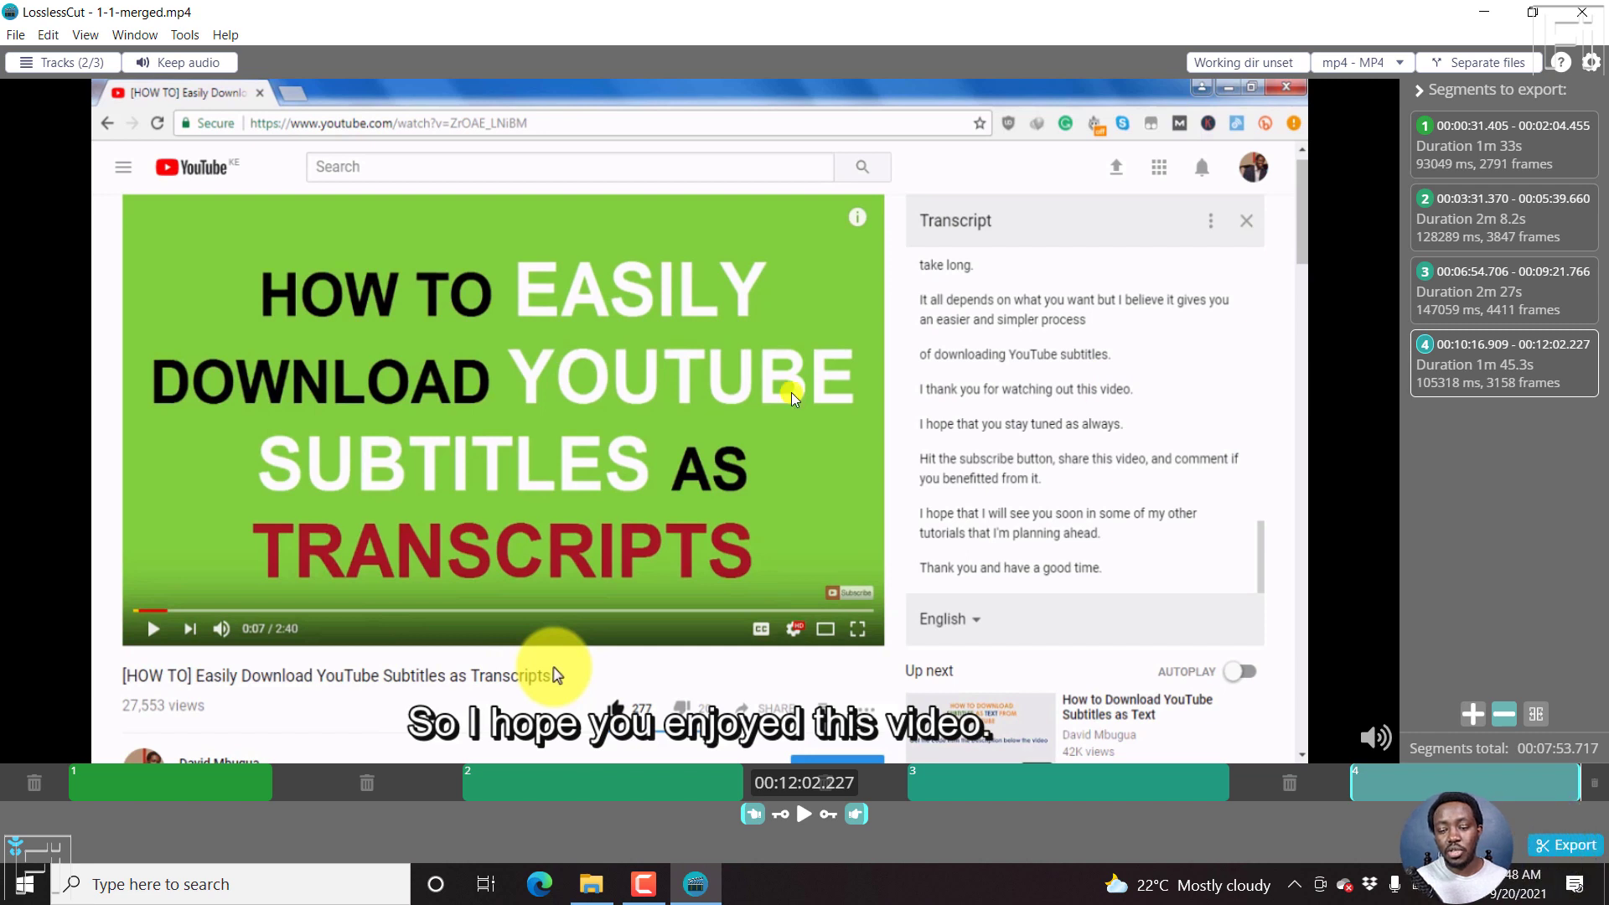
click(122, 787)
click(143, 785)
click(629, 772)
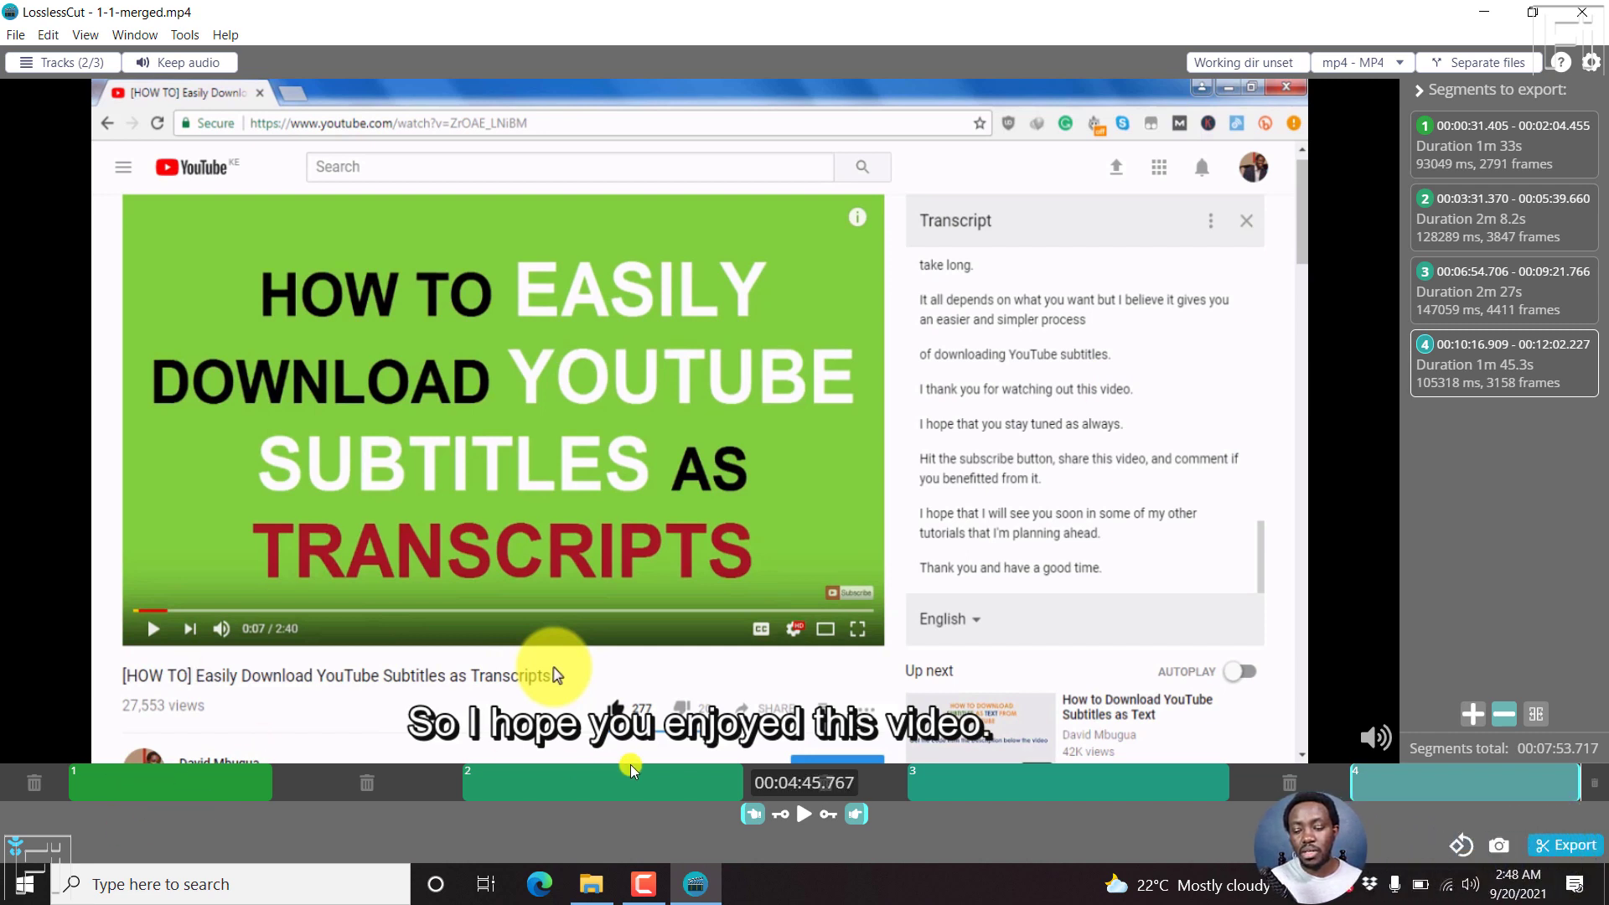
click(1061, 775)
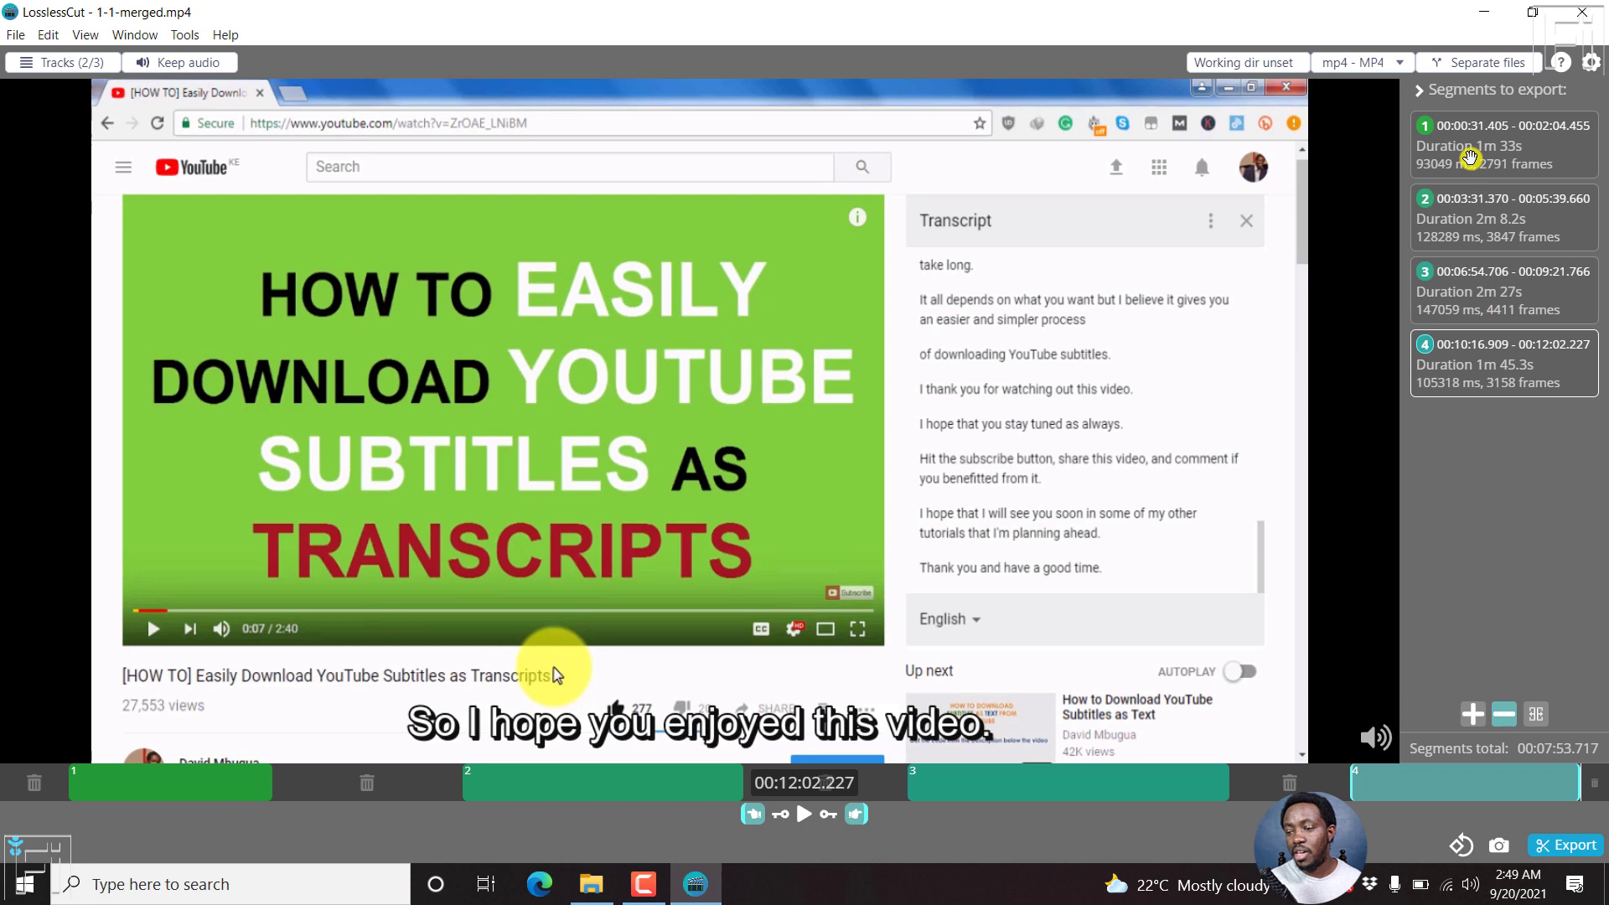
Step: In the export options, try merge and Normal cut, then settle on separate files with Keyframe cut
click(1584, 850)
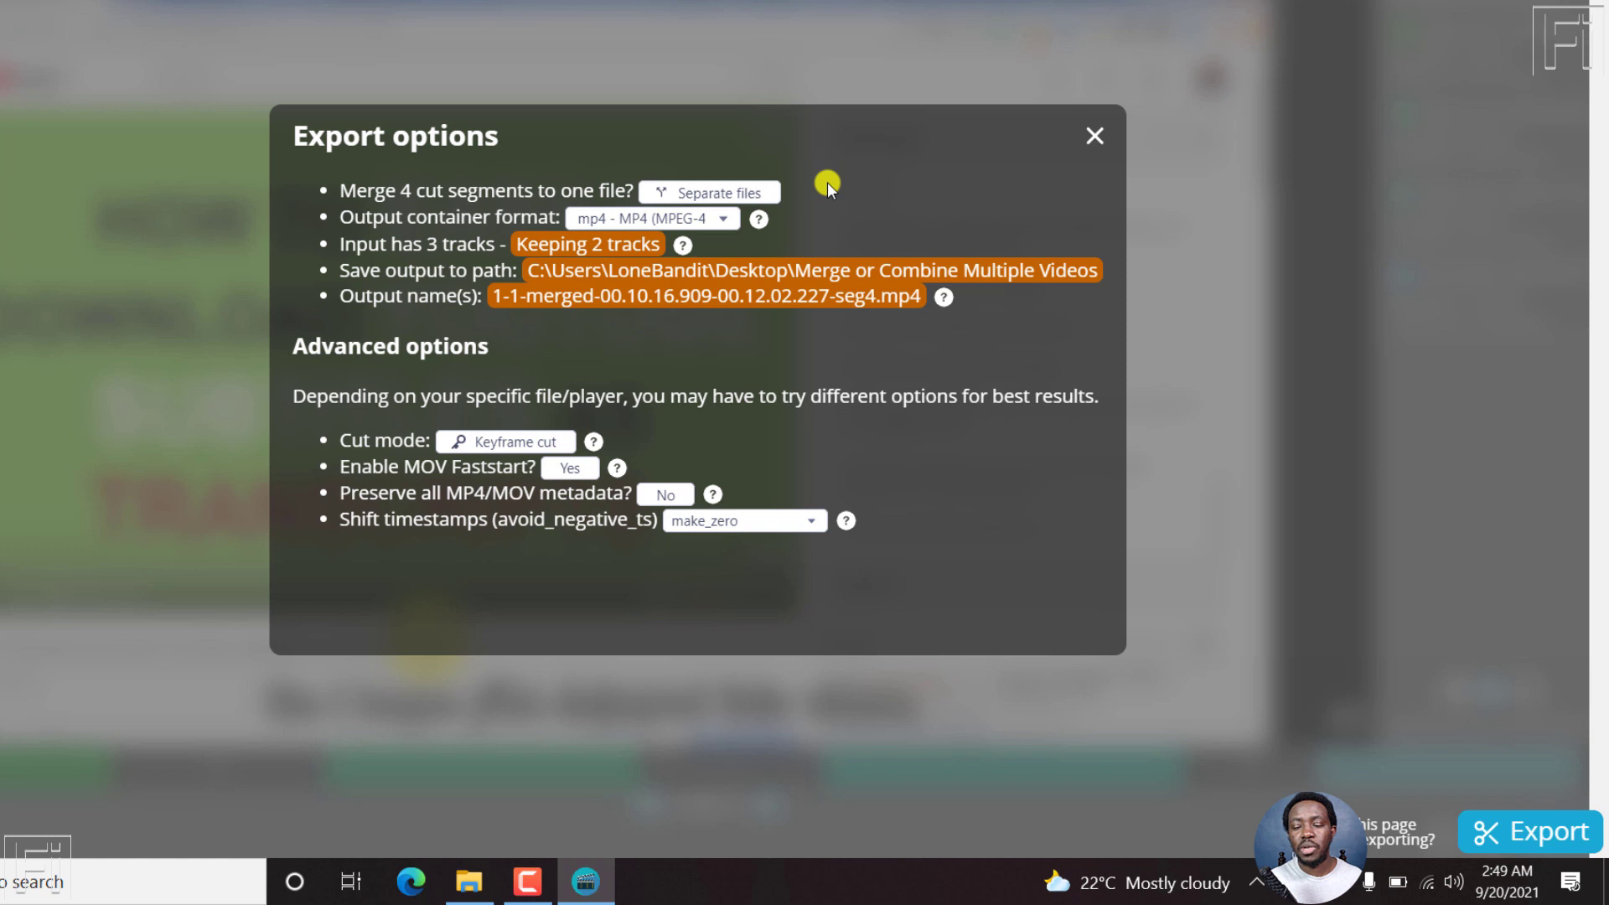
click(698, 195)
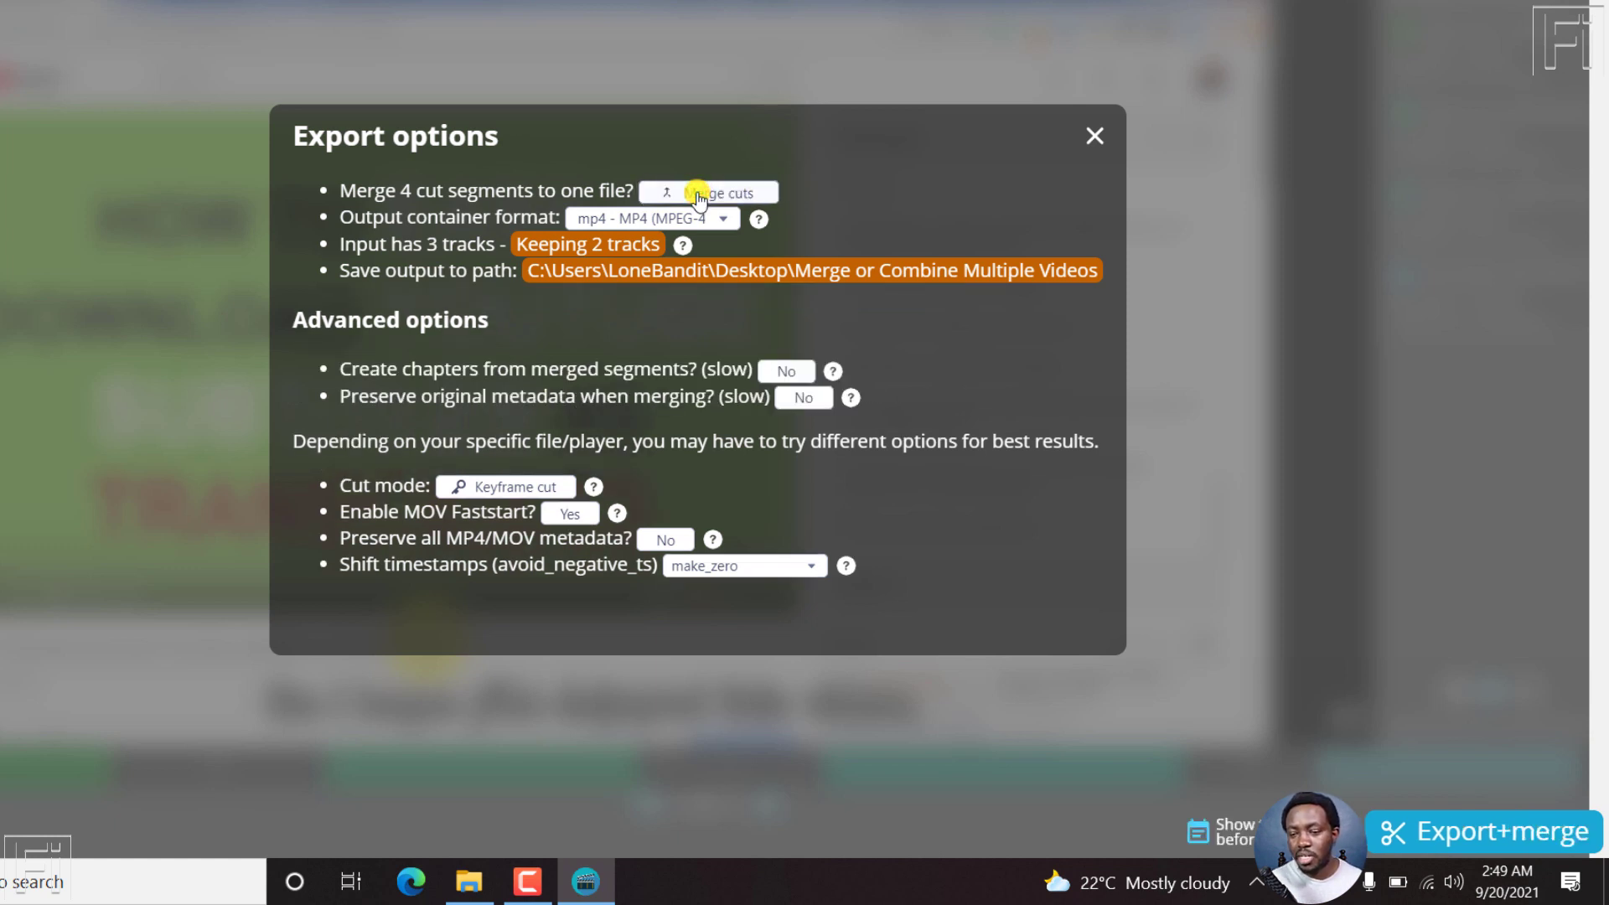
click(698, 195)
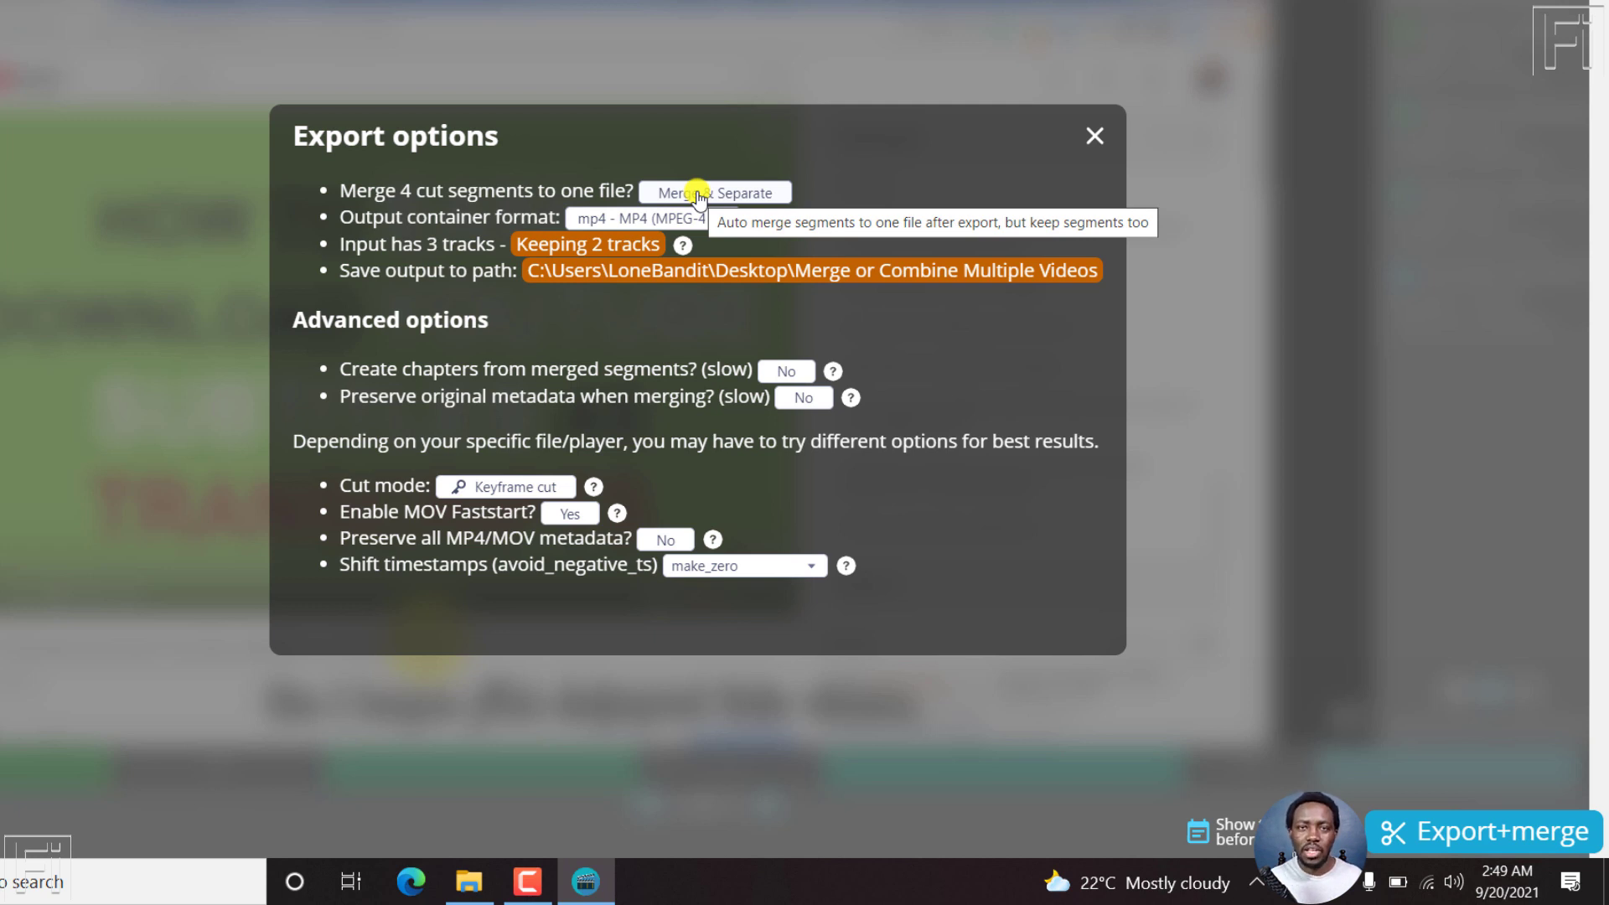
click(698, 193)
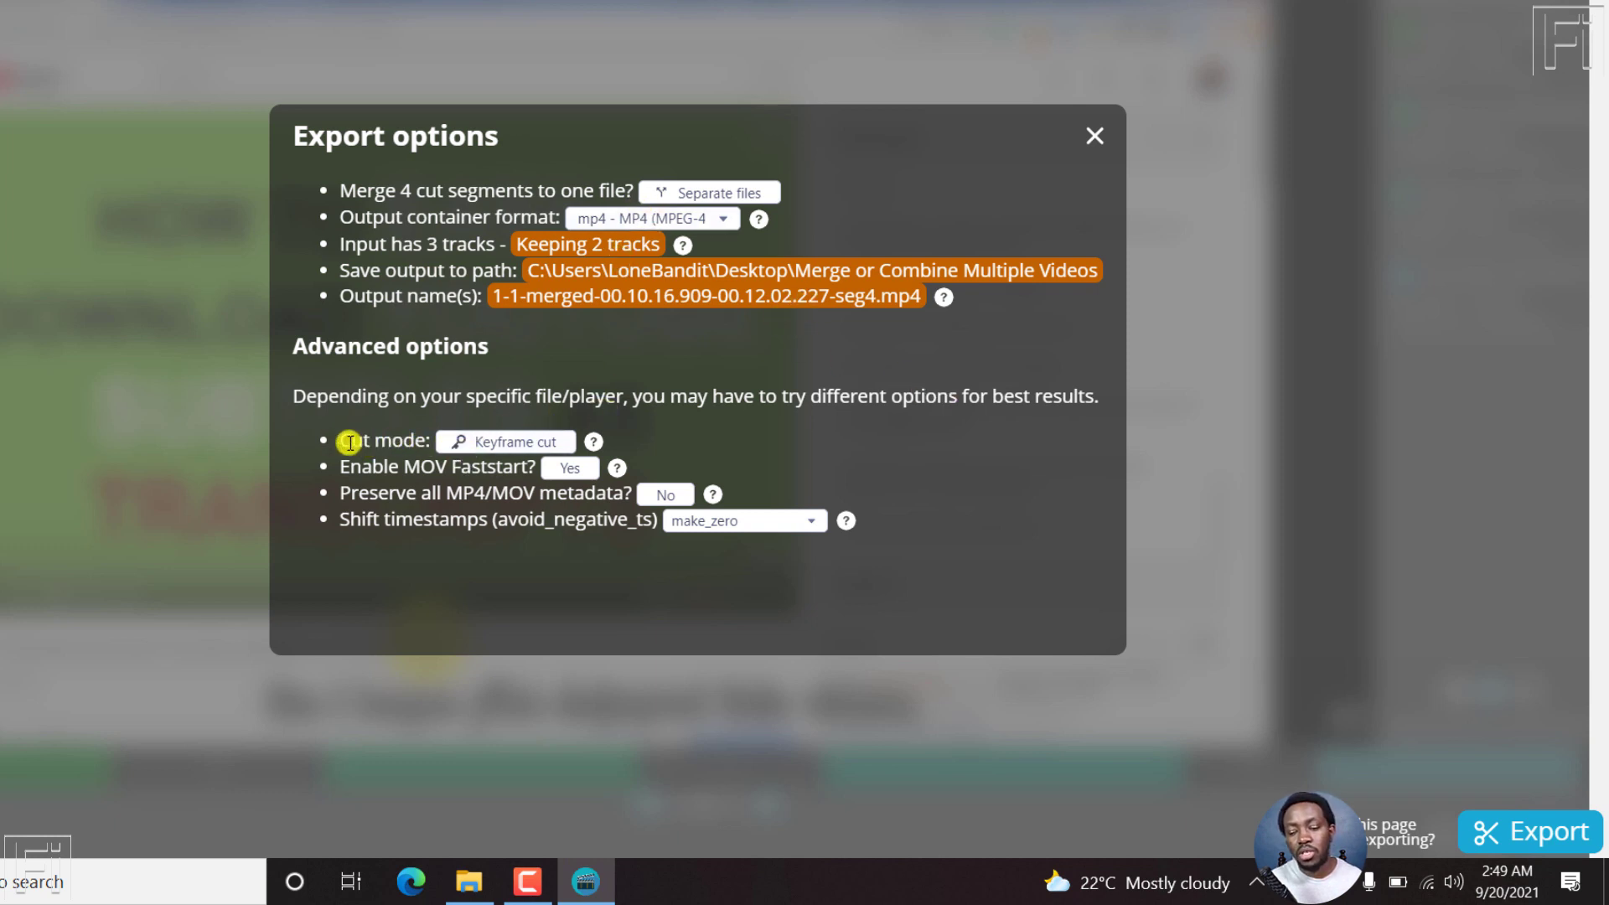
click(523, 444)
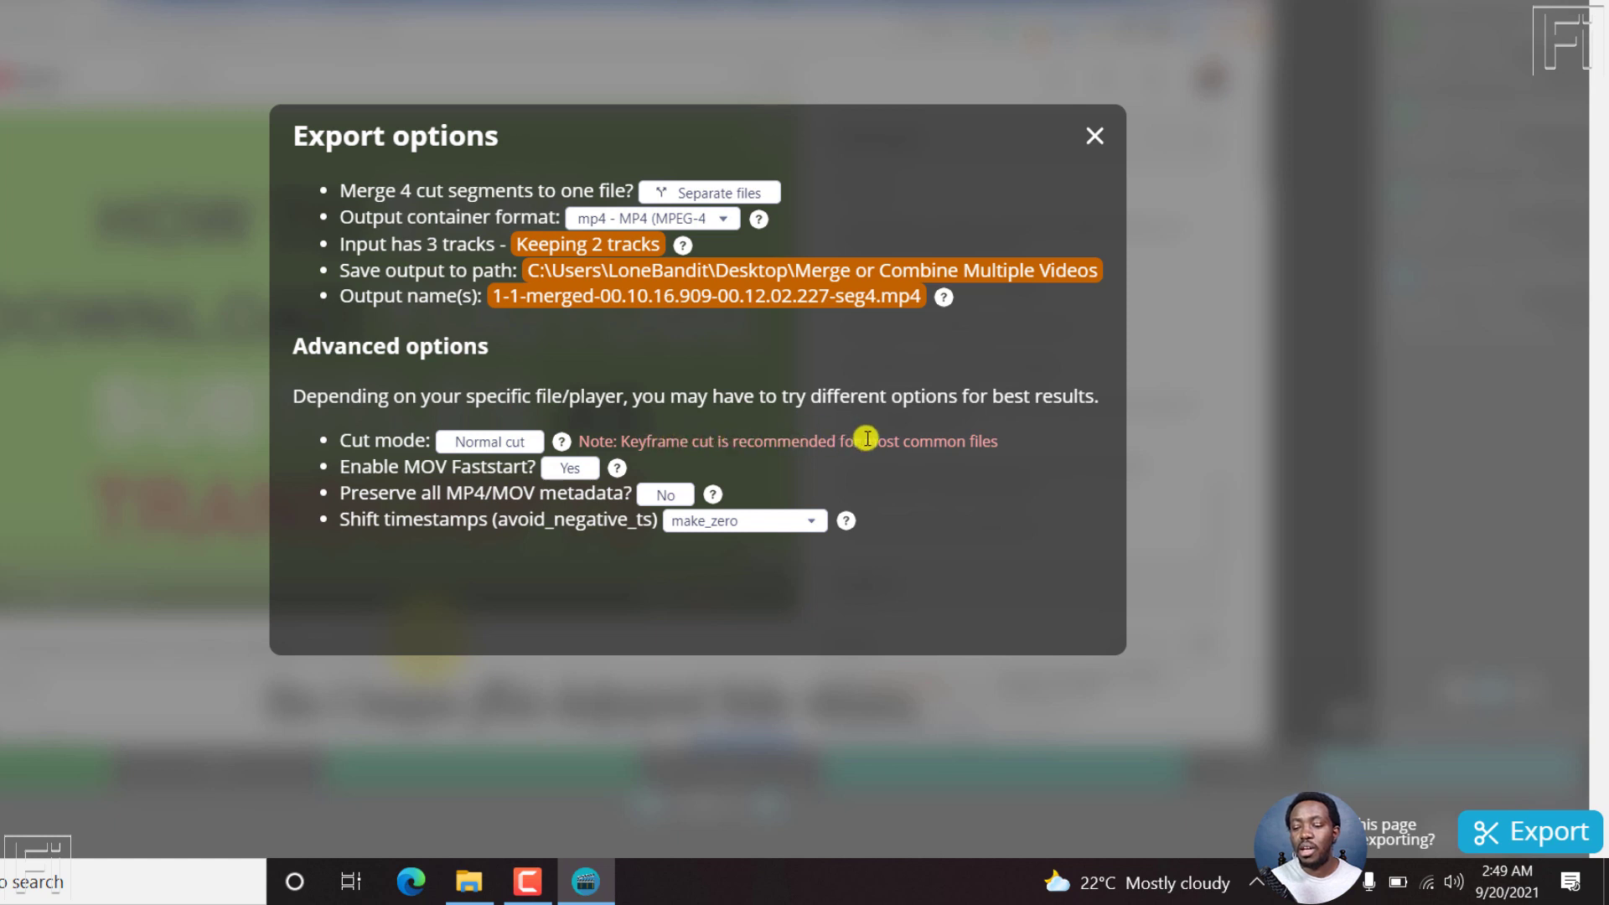
click(467, 445)
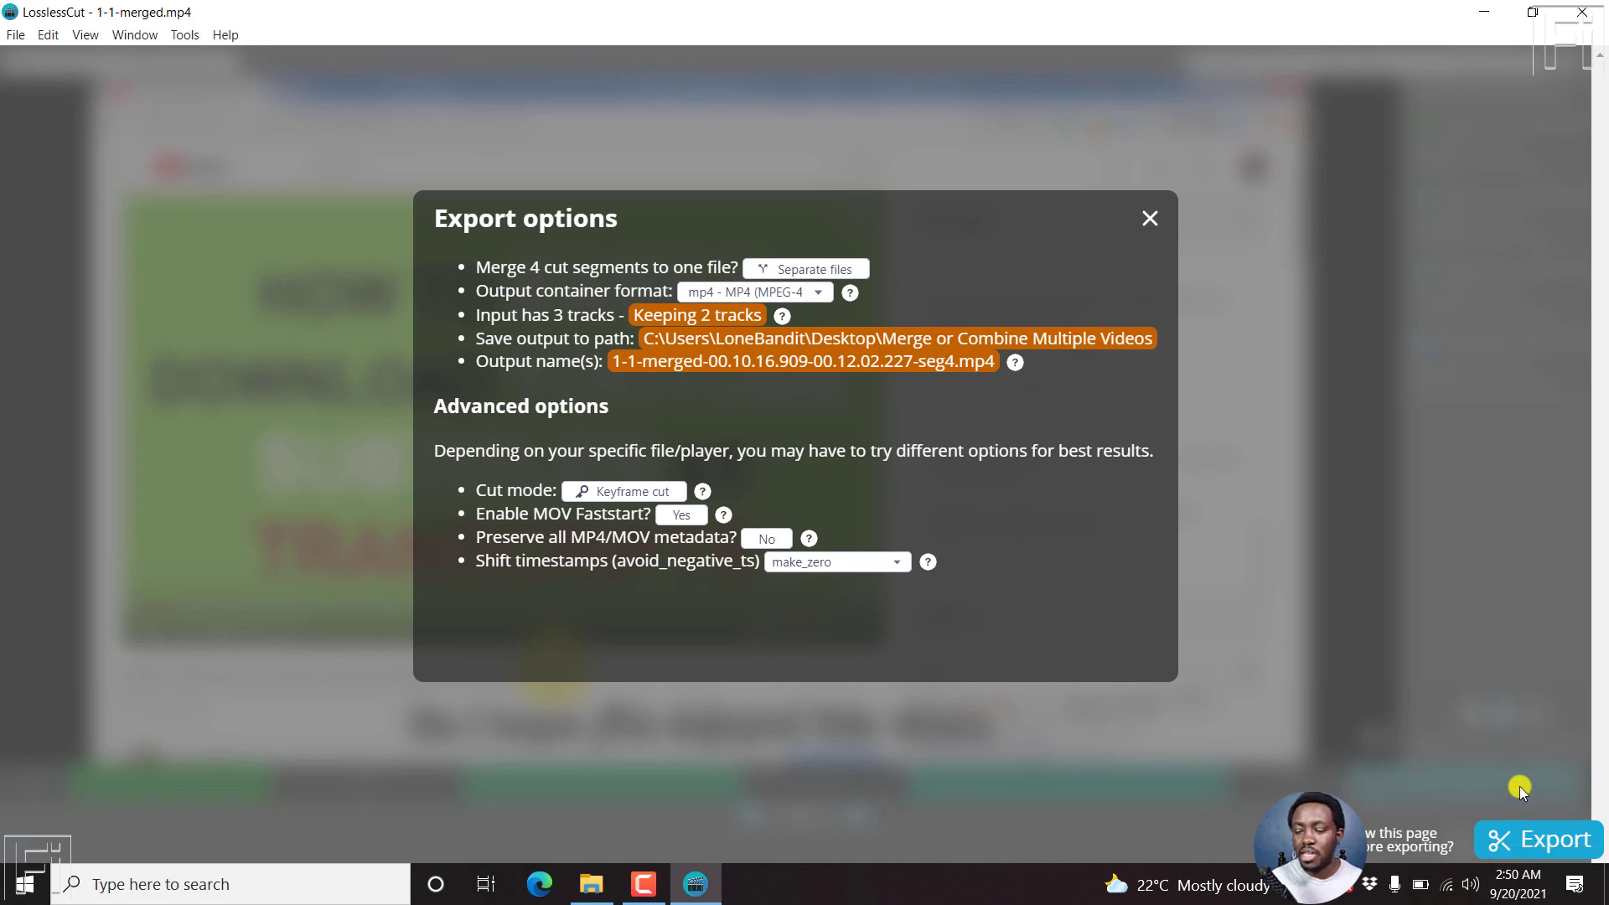
Step: Export the four segments as seg1–seg4 MP4 files and close the completion notice
click(1555, 841)
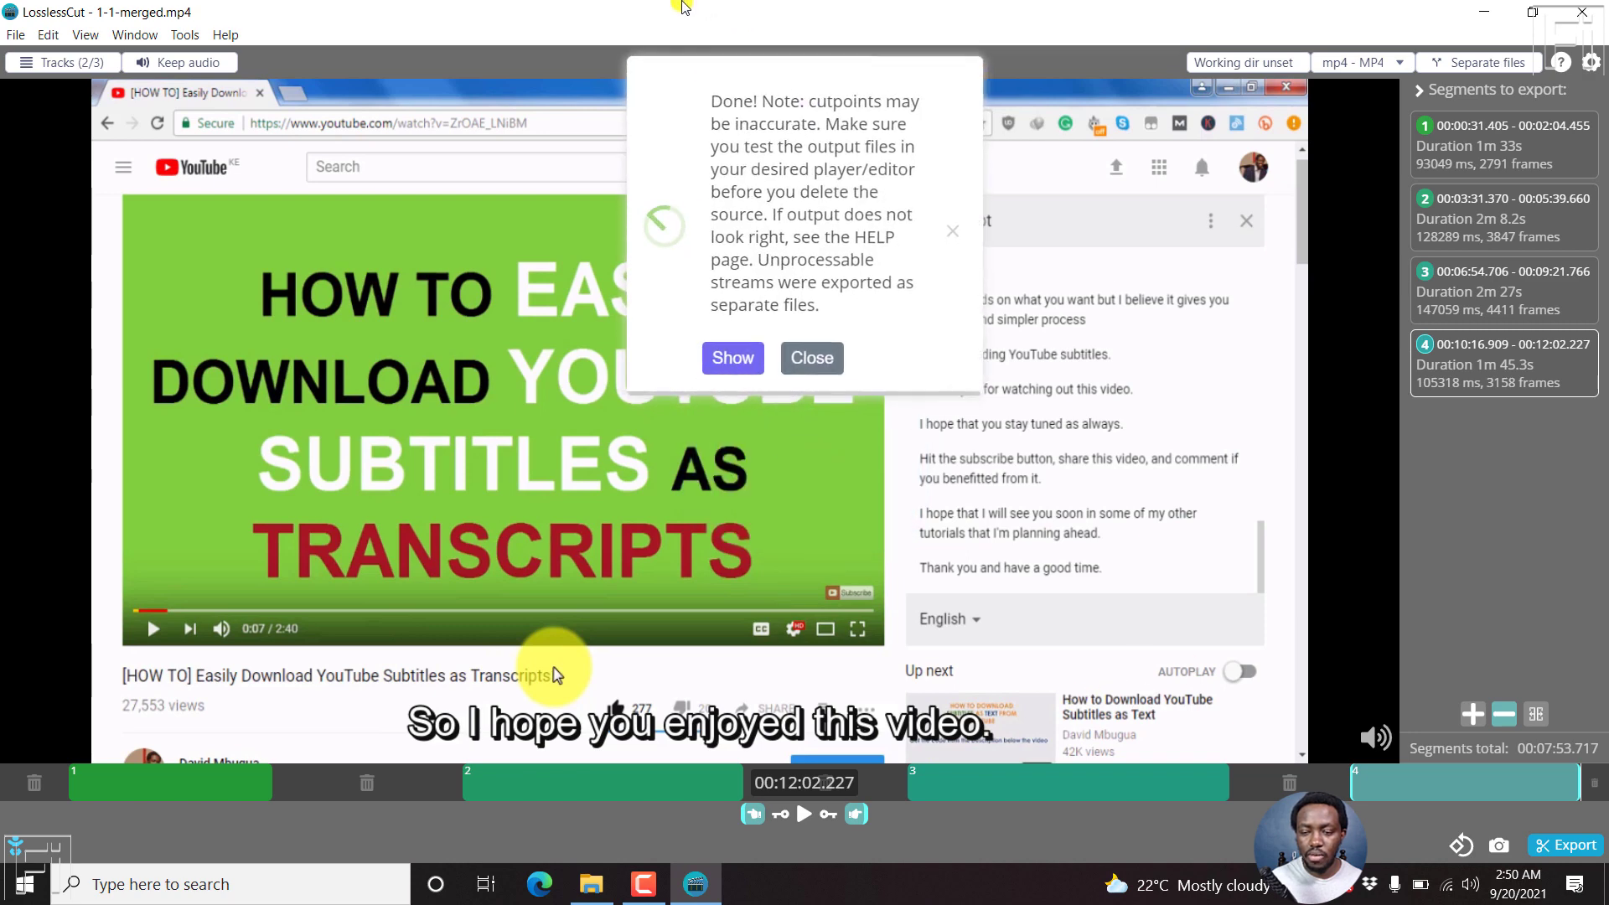
drag(509, 8, 1224, 123)
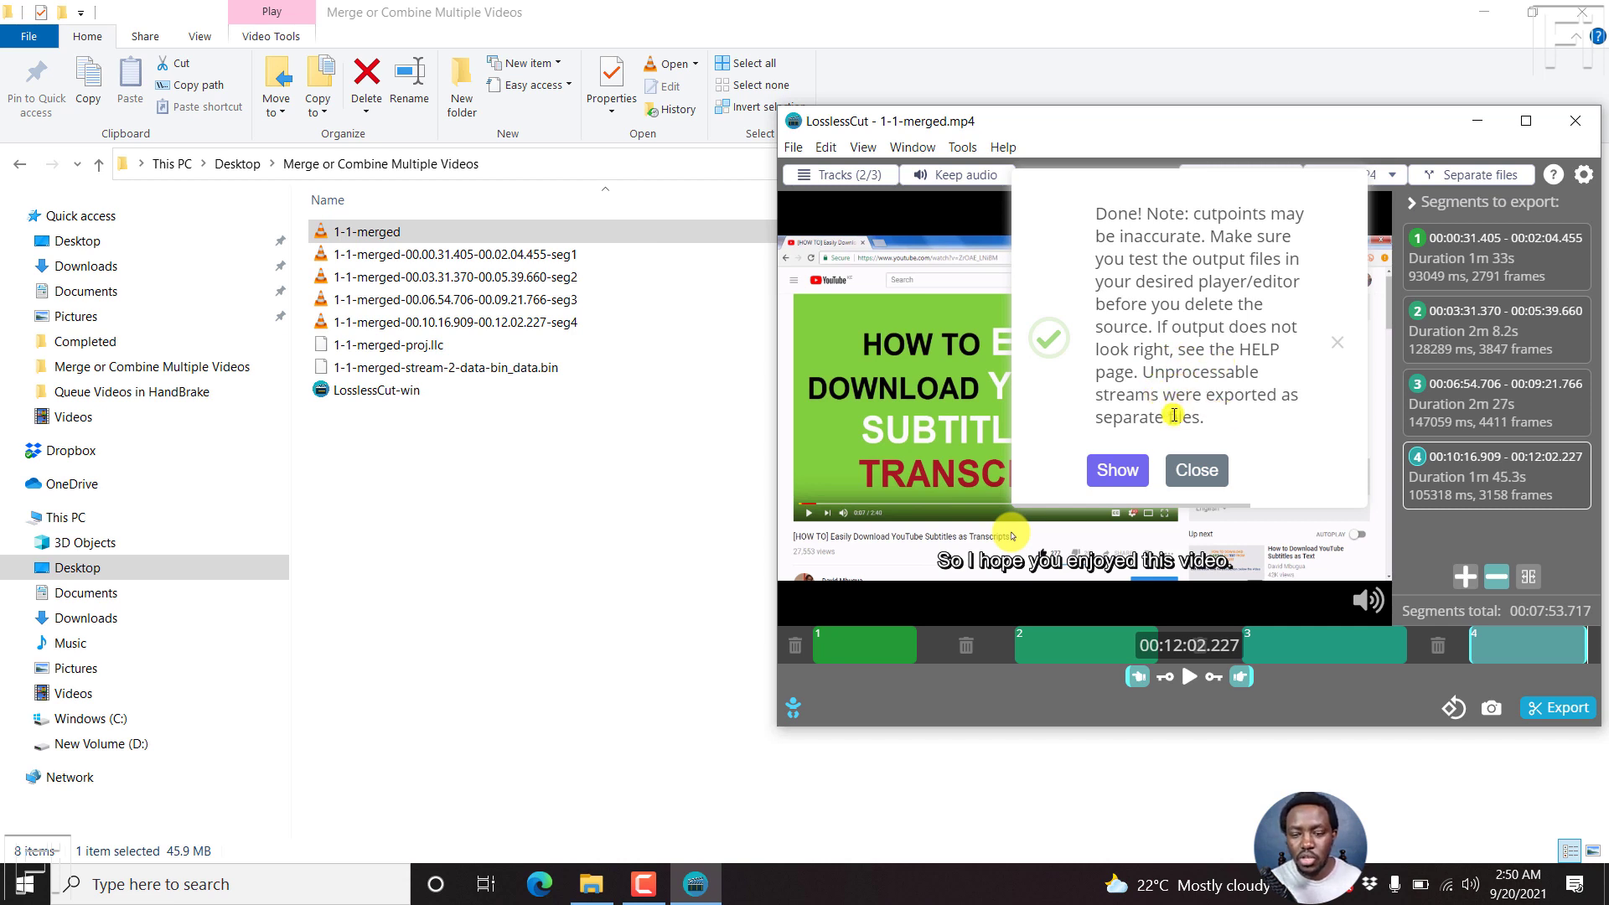
click(1196, 472)
click(554, 566)
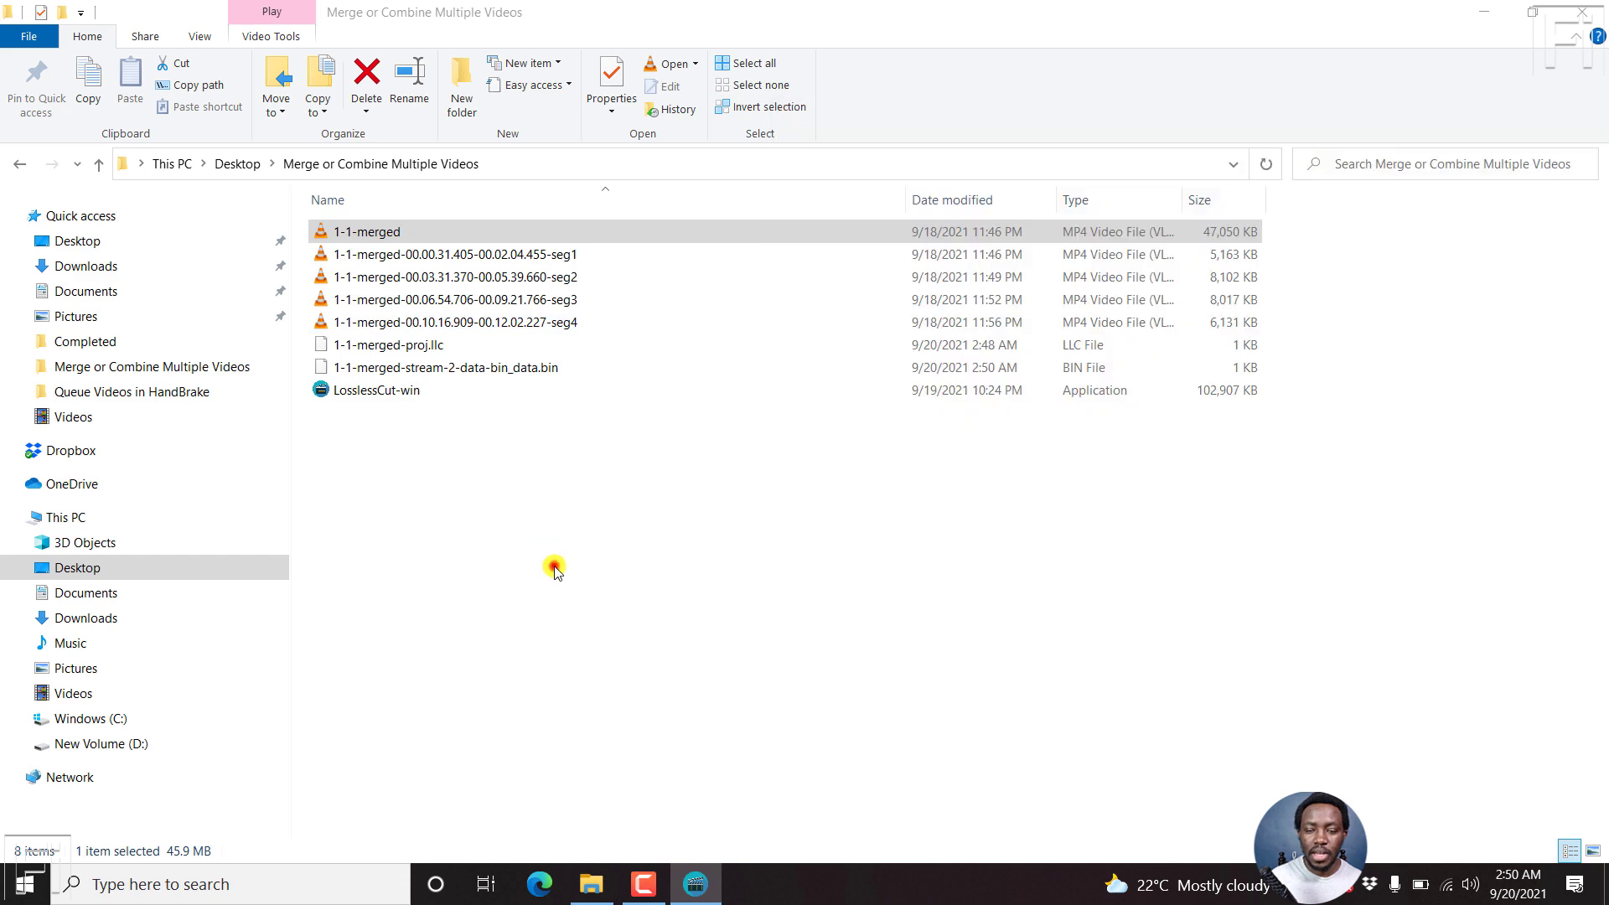
click(463, 258)
double_click(478, 260)
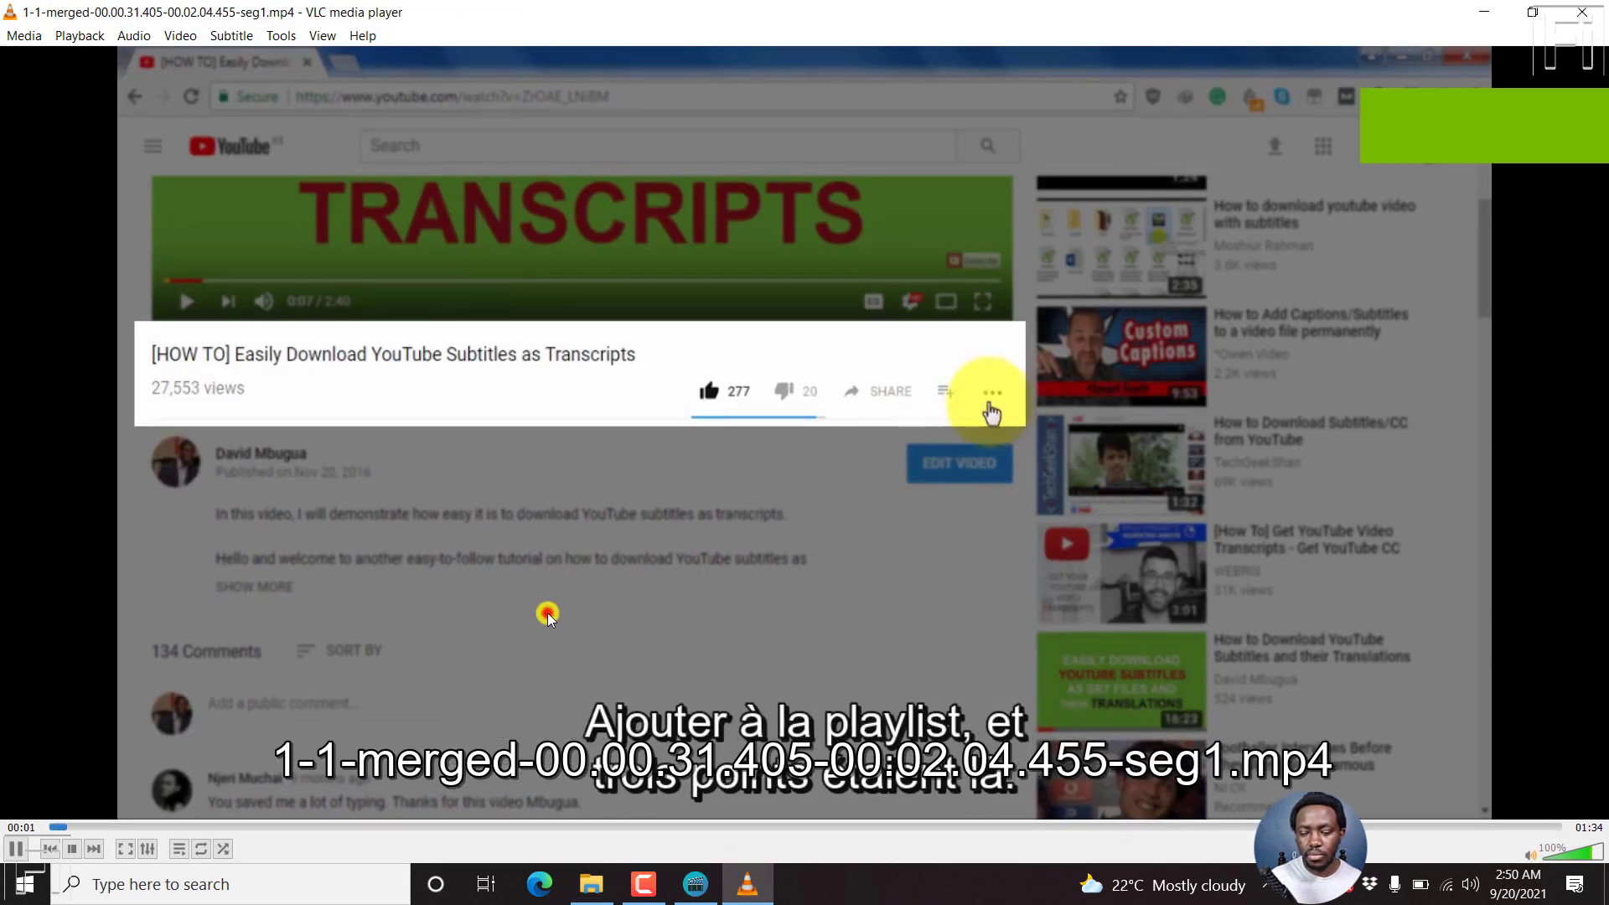
key(space)
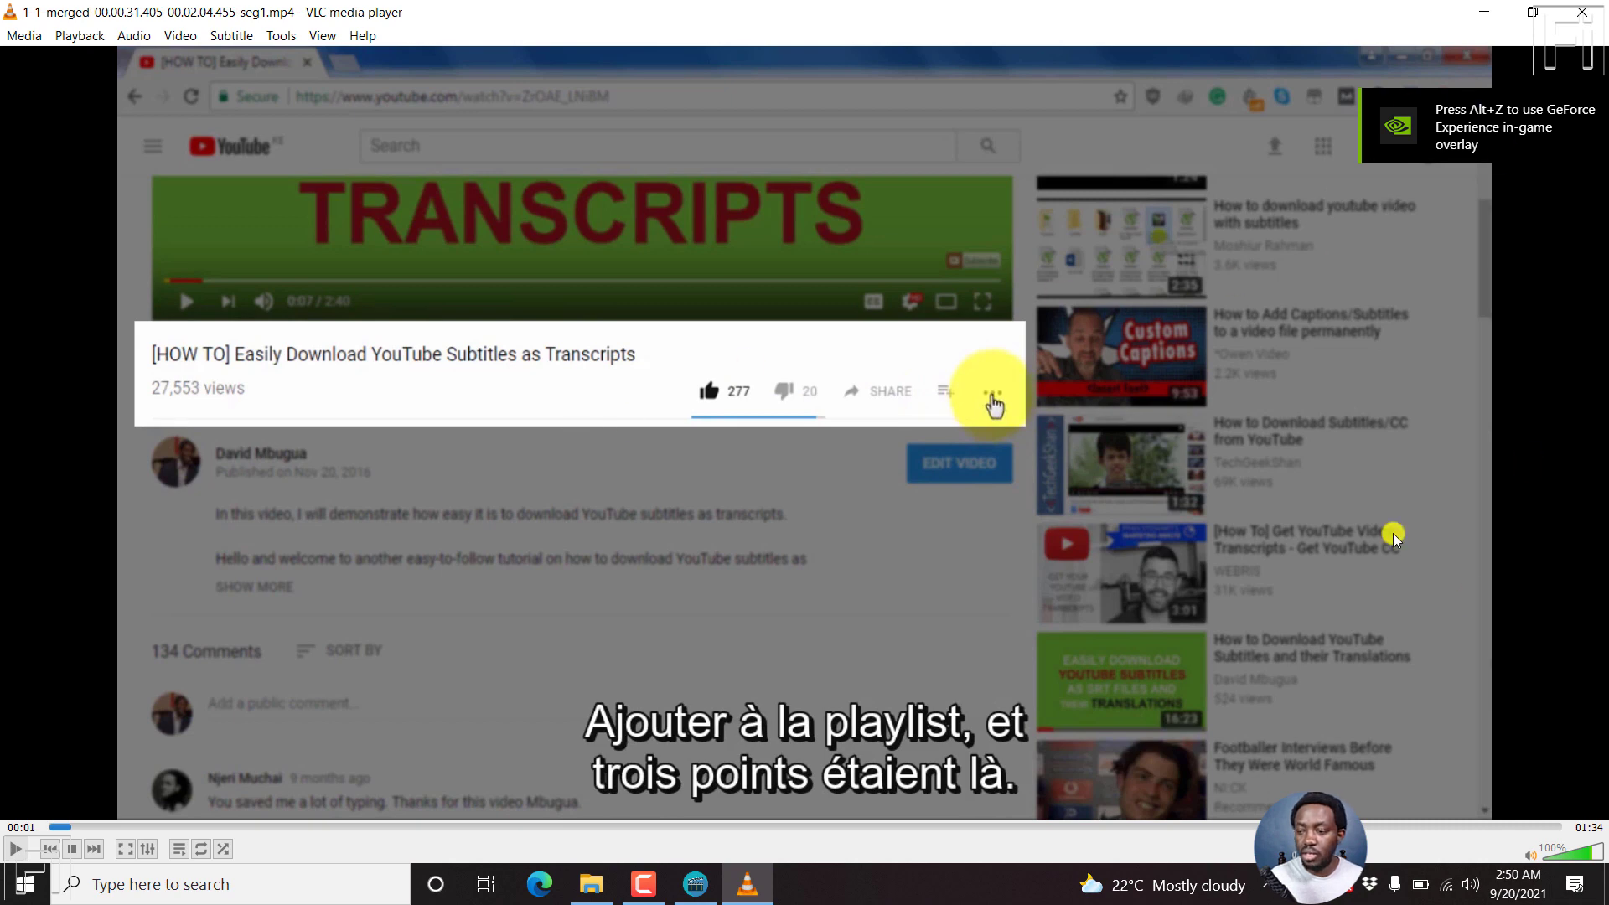
click(1074, 827)
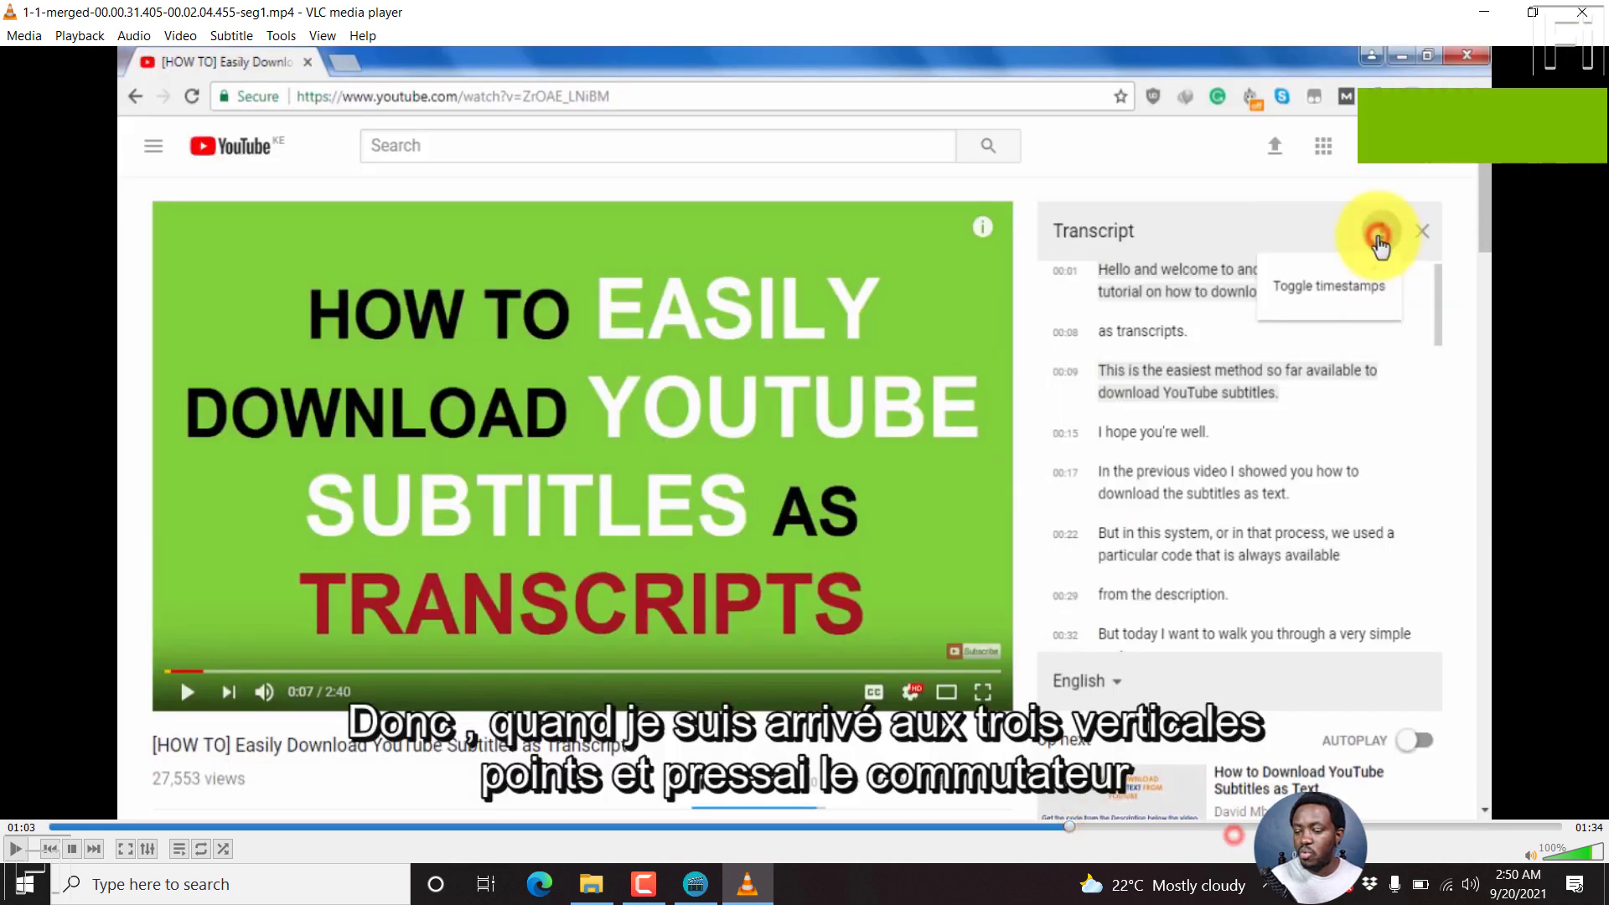
click(1452, 828)
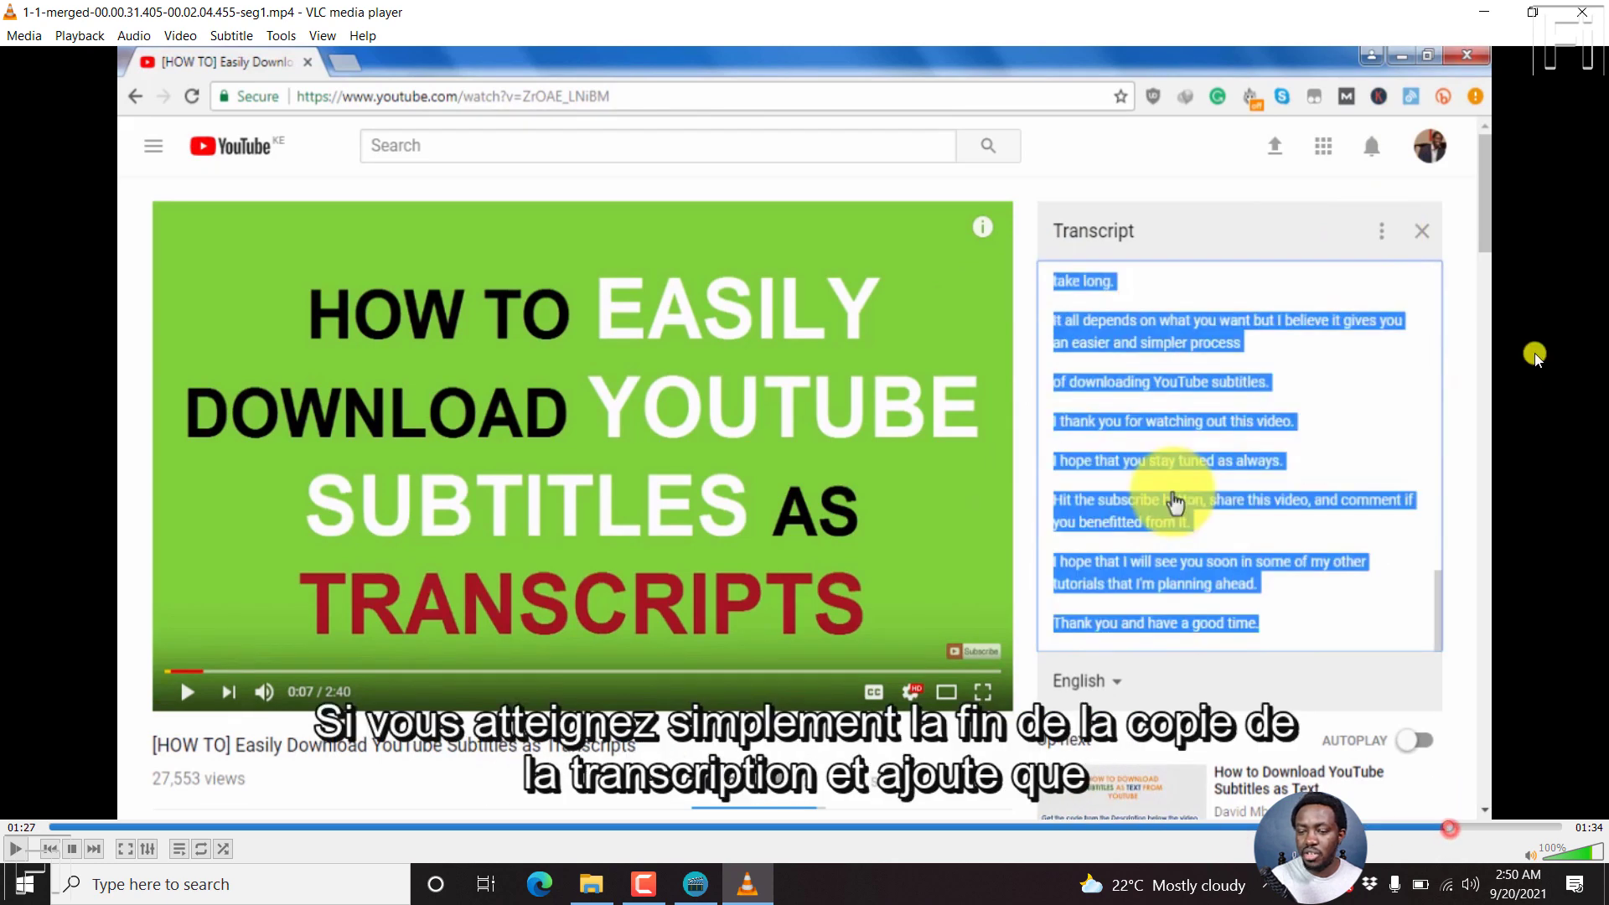
click(1582, 11)
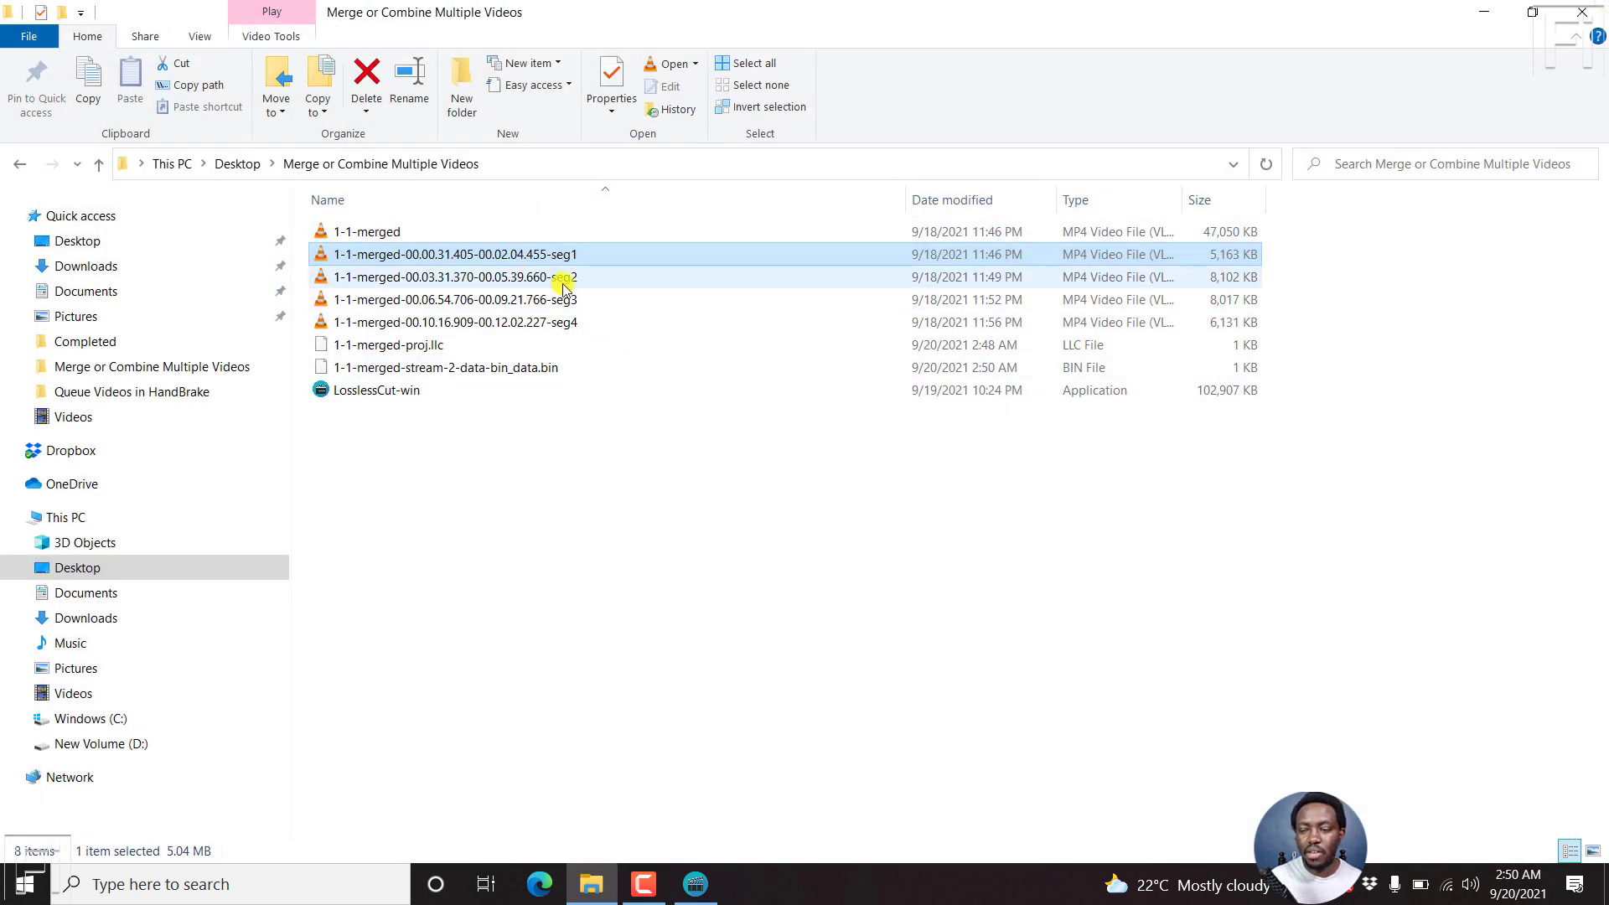
shift+click(524, 323)
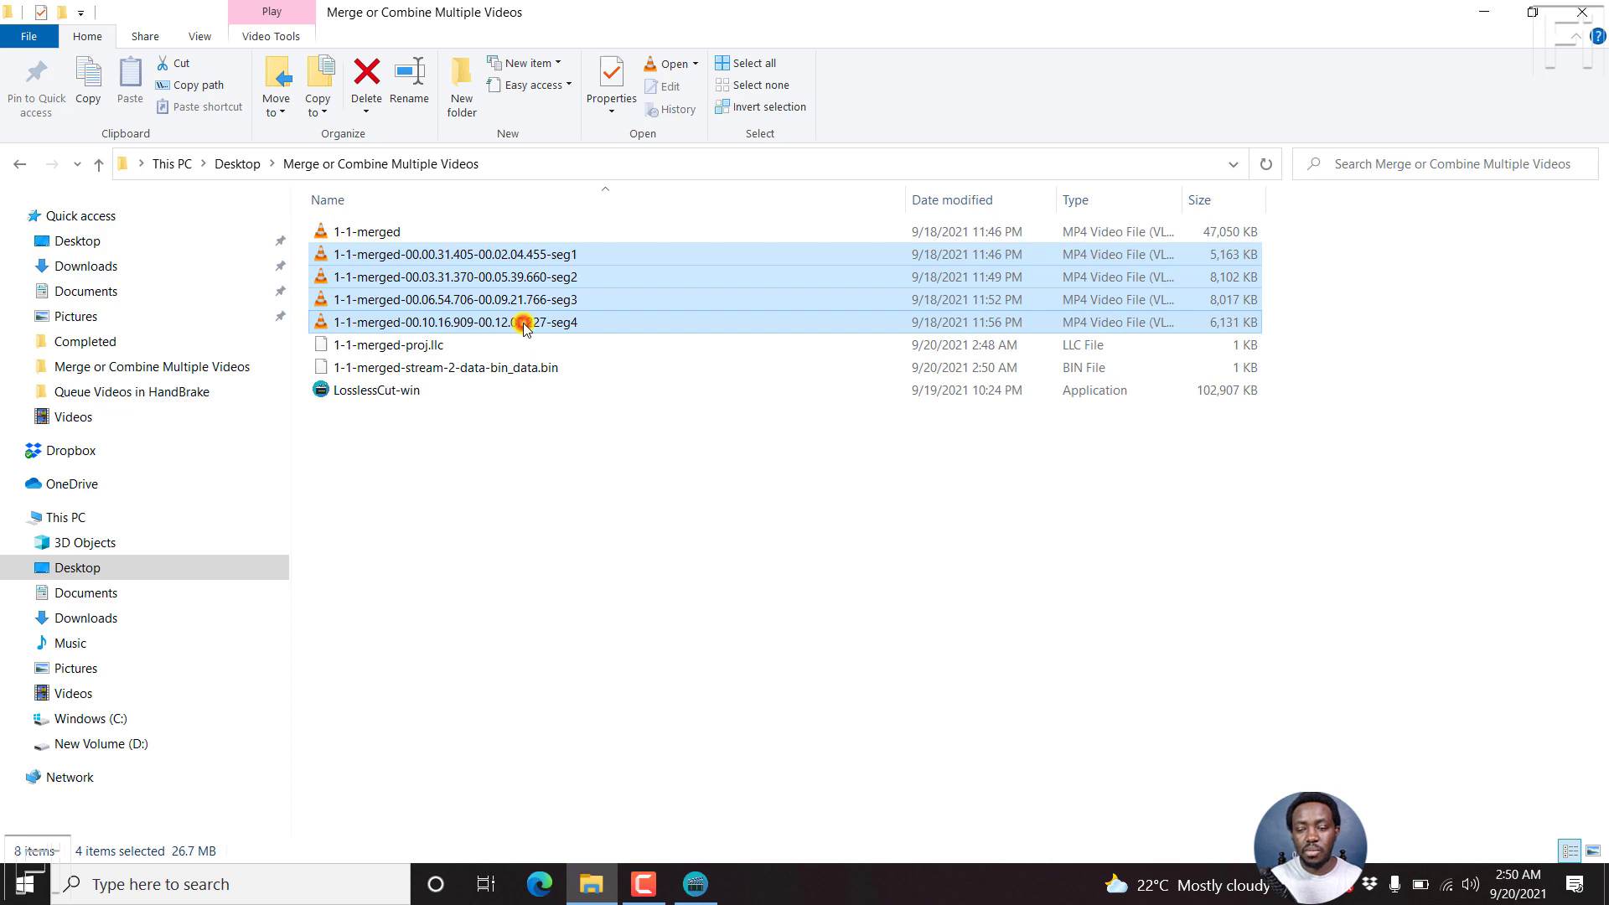
click(696, 884)
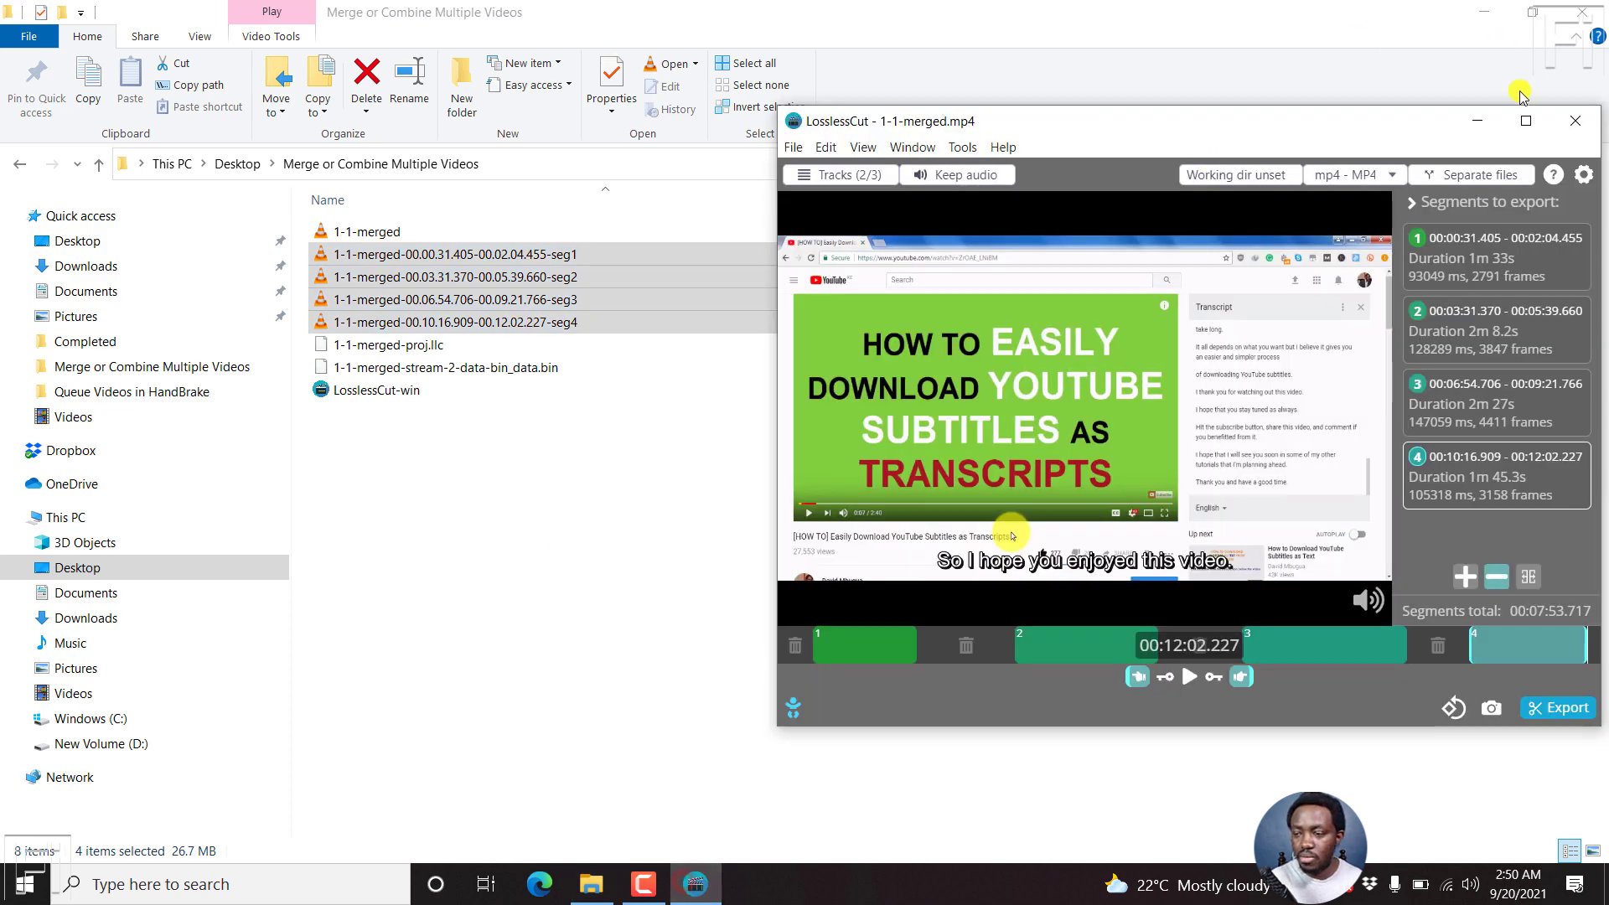
click(1526, 121)
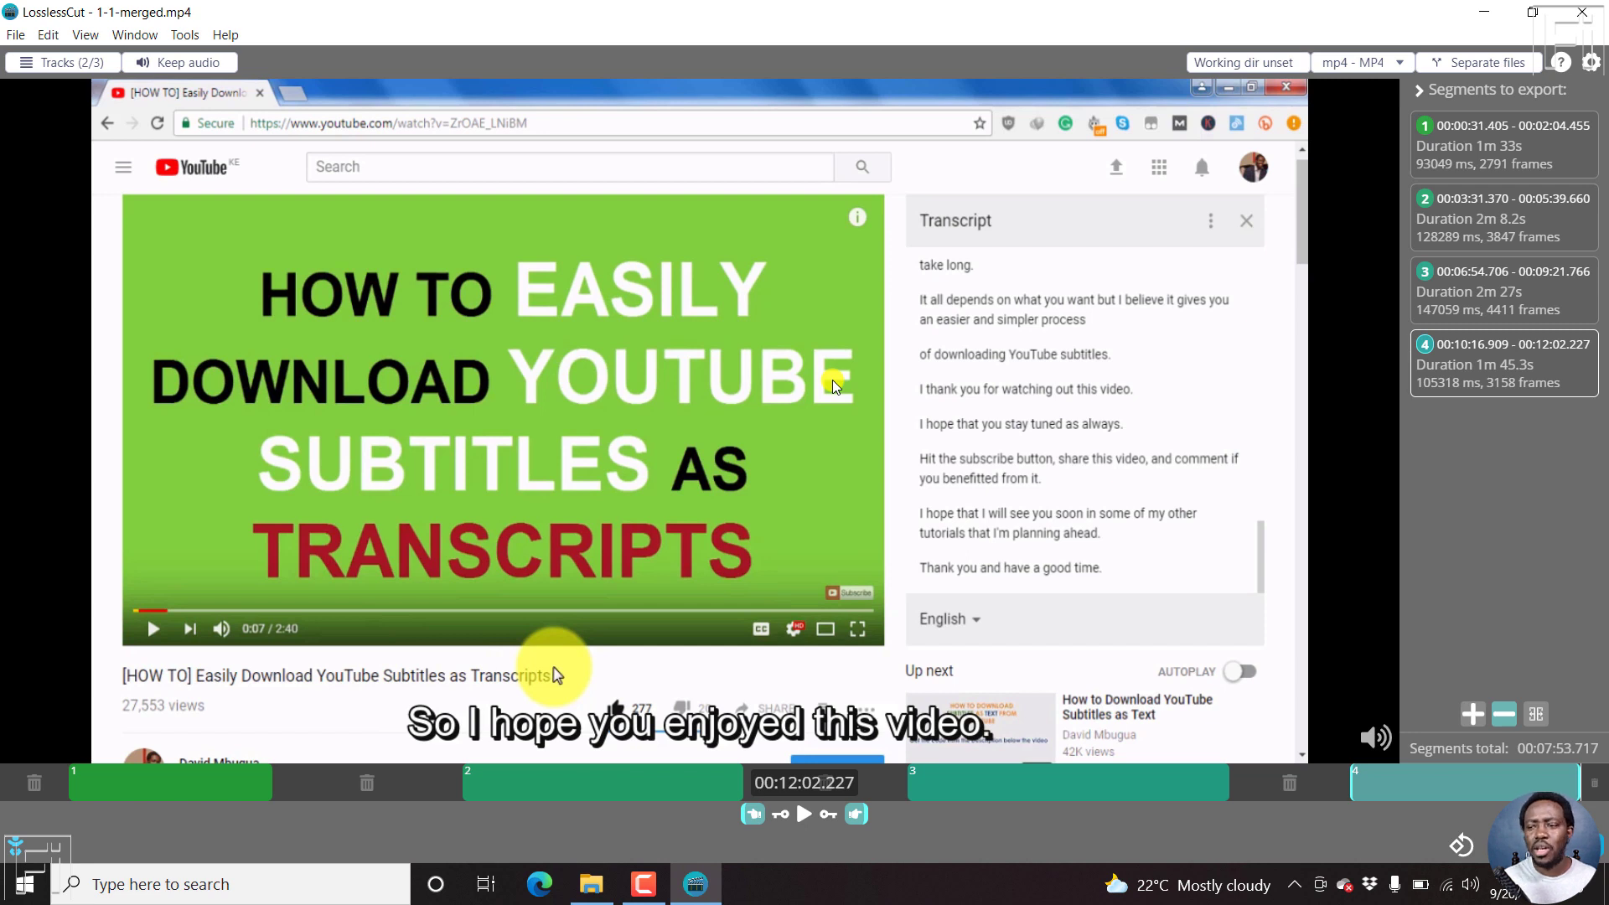
click(1477, 10)
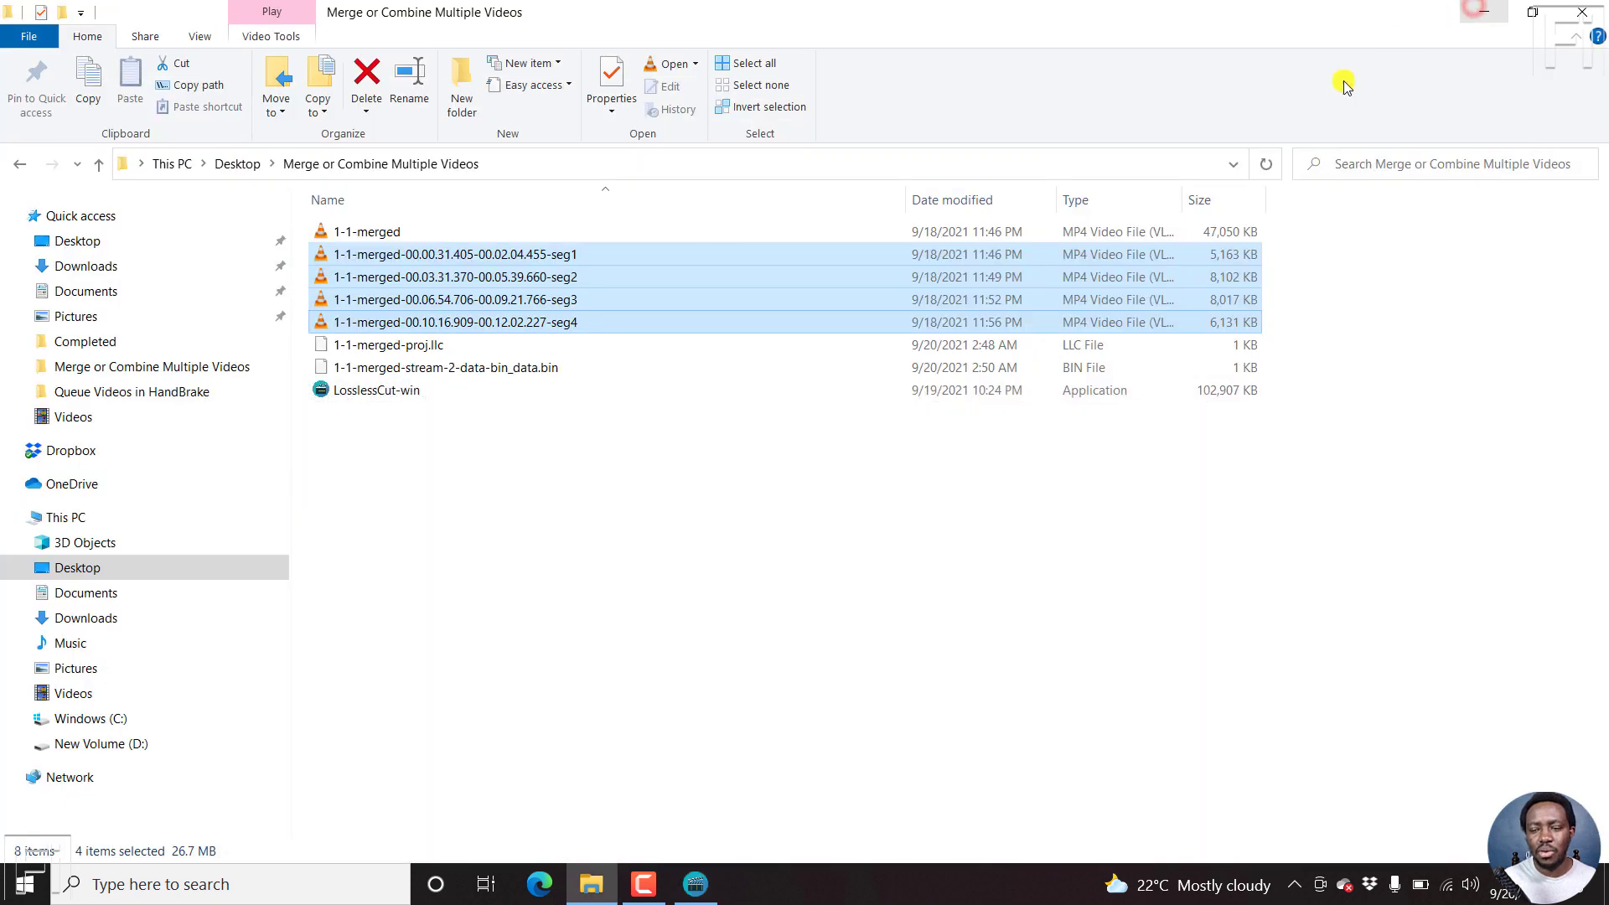
click(896, 651)
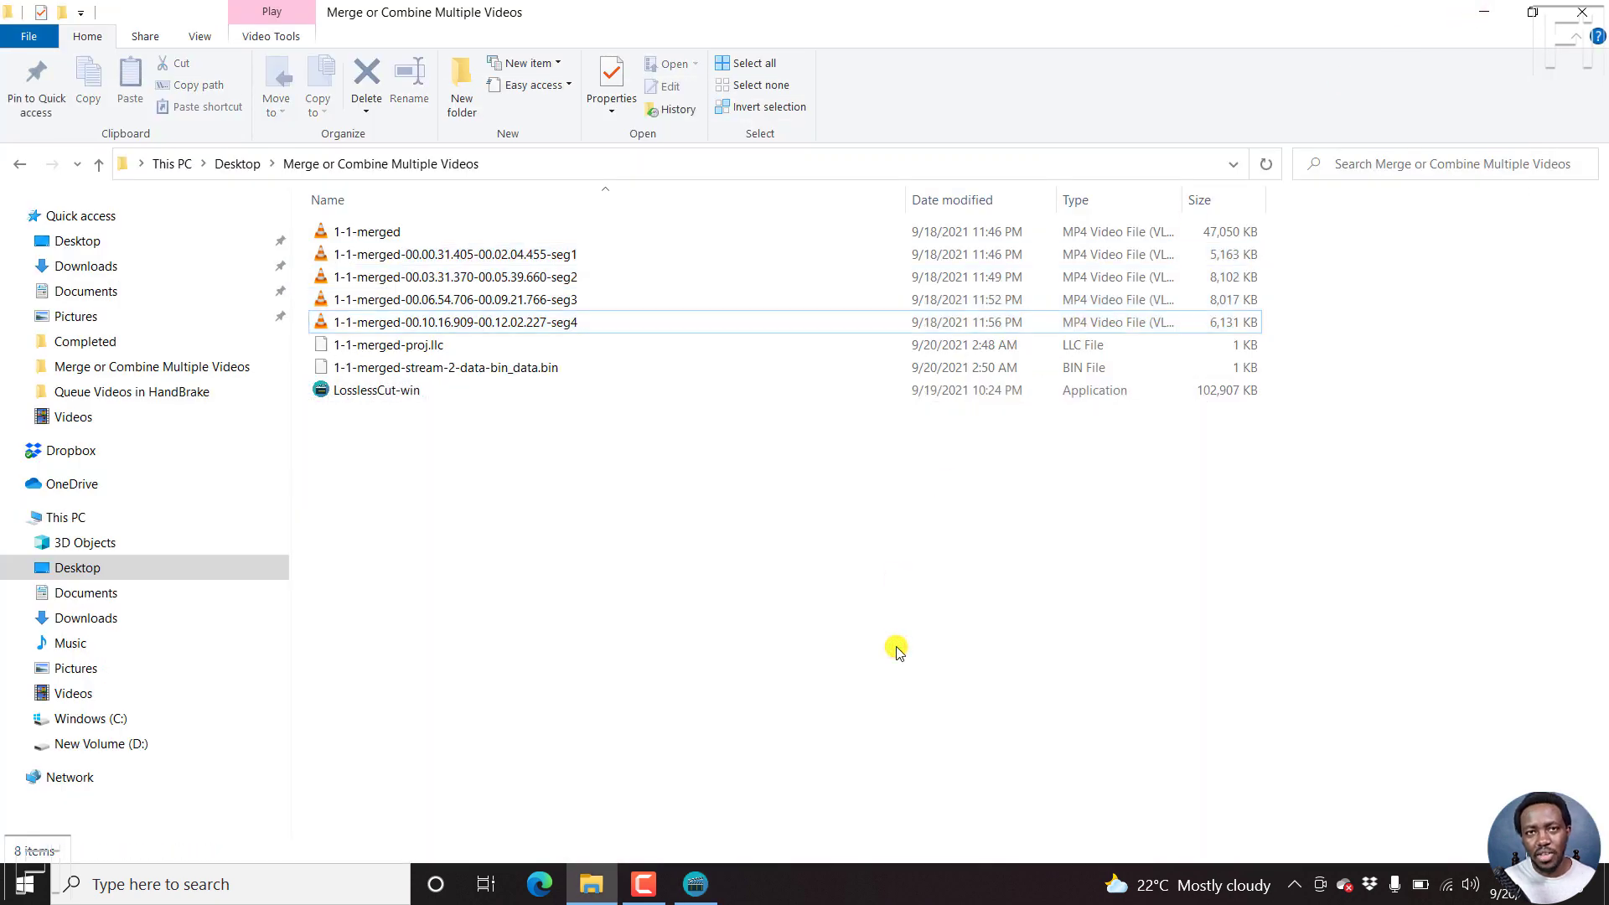